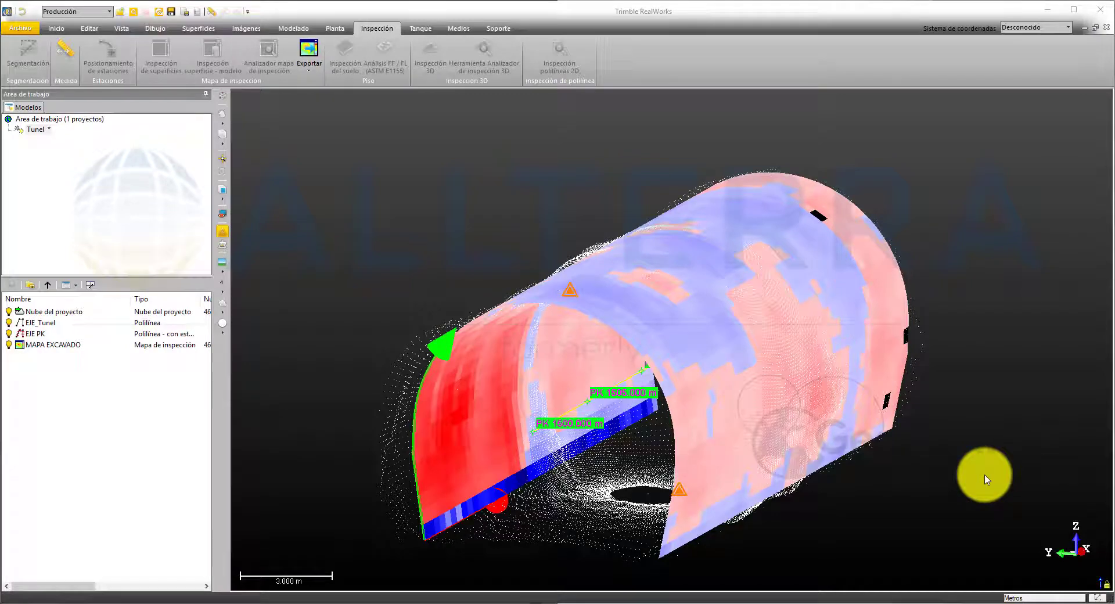
- Open the MAPA EXCAVADO inspection map in the inspection map analyzer and move the vertical section line to the edge of the red area
mouse_move(759, 428)
left_mouse_down()
mouse_move(768, 407)
mouse_move(744, 430)
left_mouse_up()
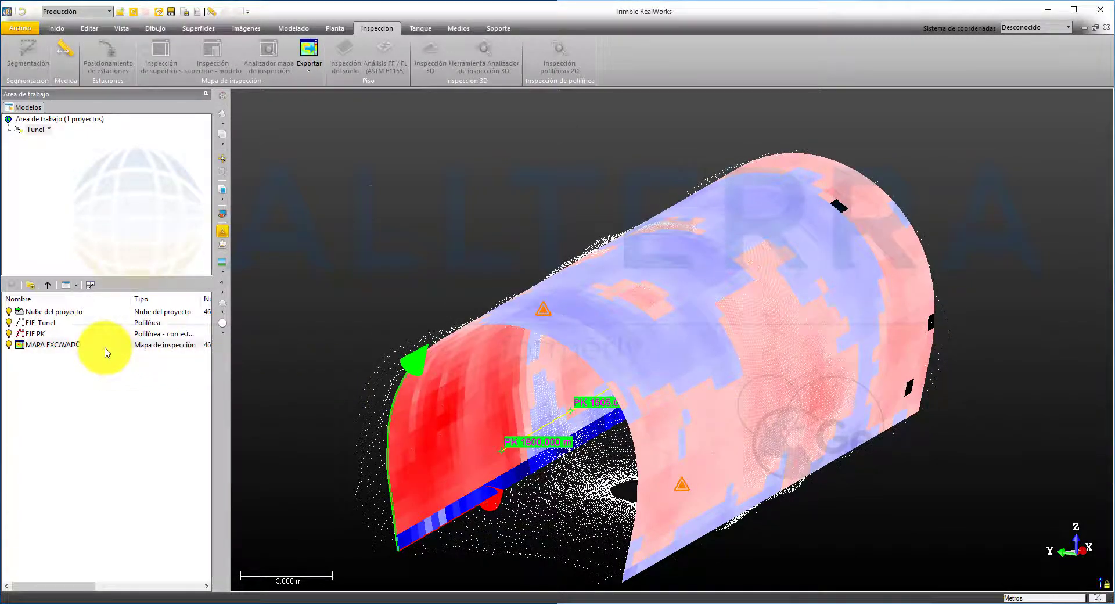
left_click(106, 347)
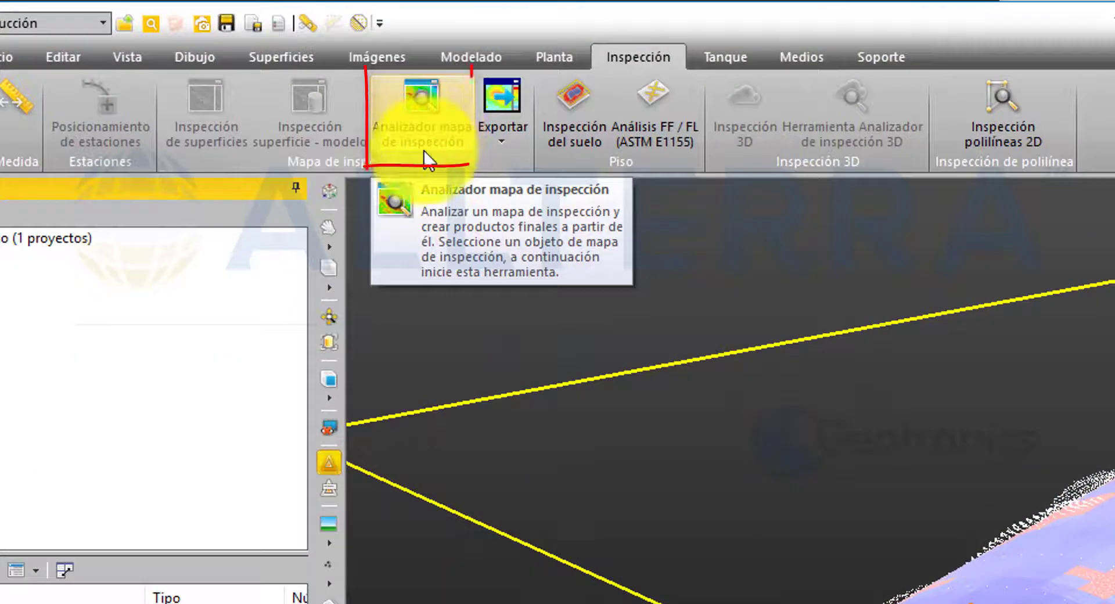
left_click(424, 153)
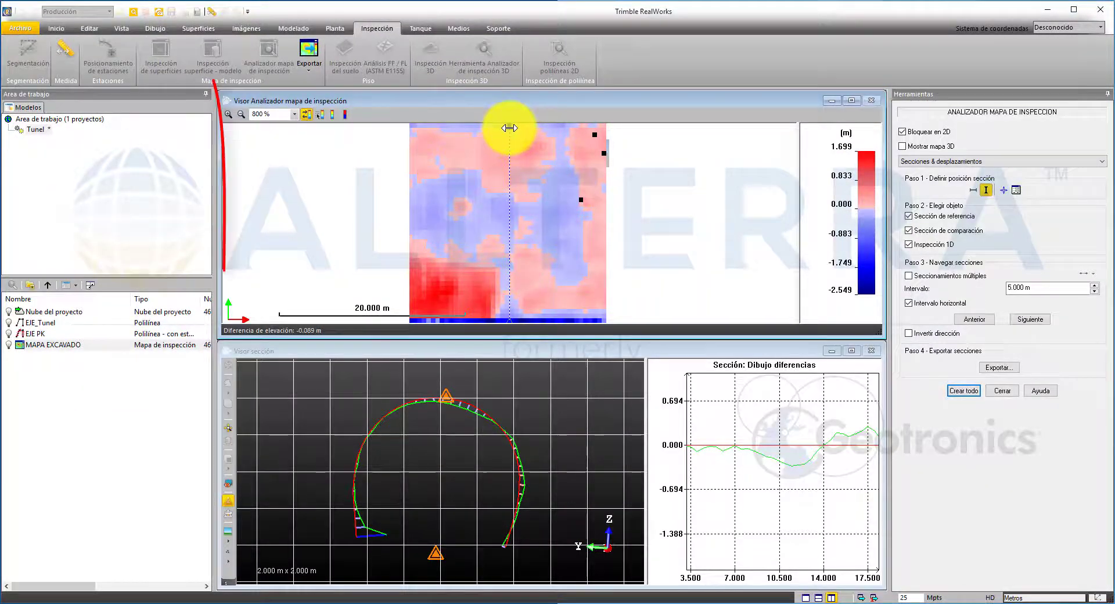
left_click_drag(510, 128, 488, 142)
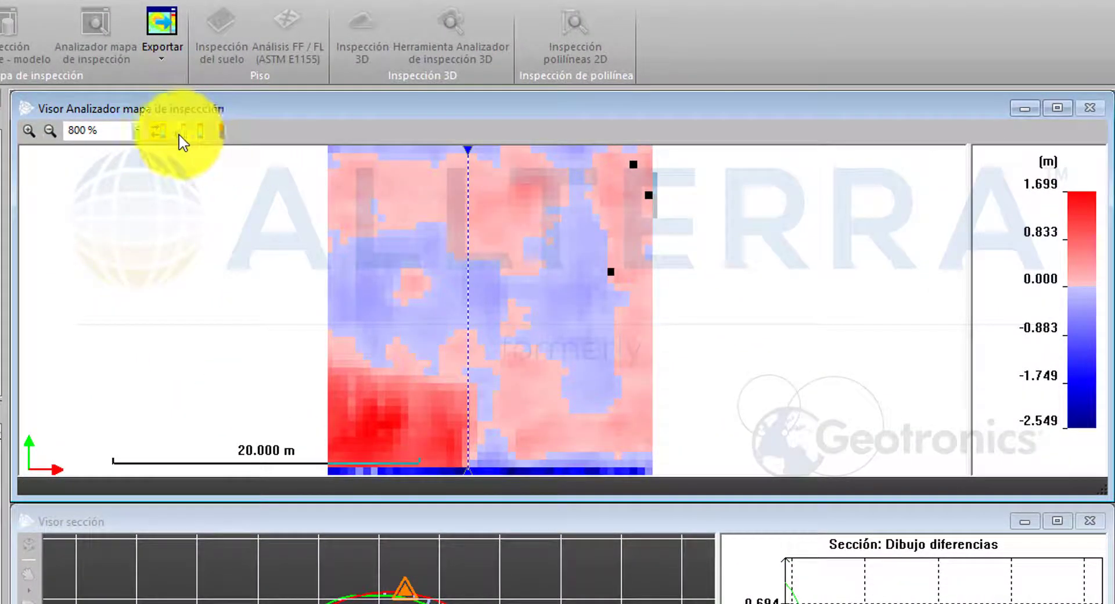
- Check the color bar settings without changes, and preview the map in the rainbow scale before returning to red and blue
left_click(179, 135)
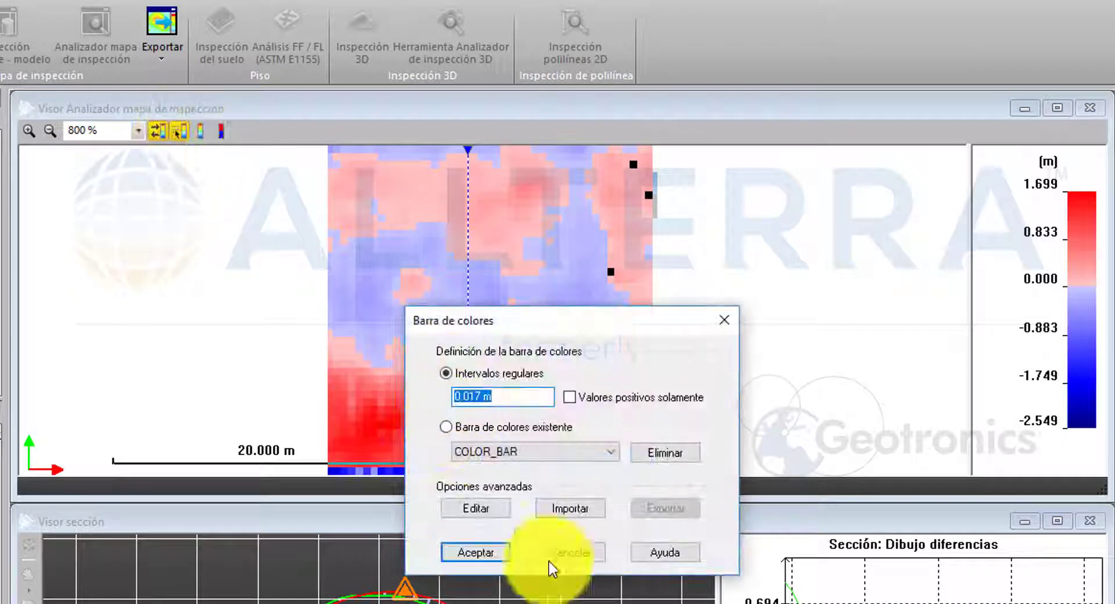
left_click(723, 320)
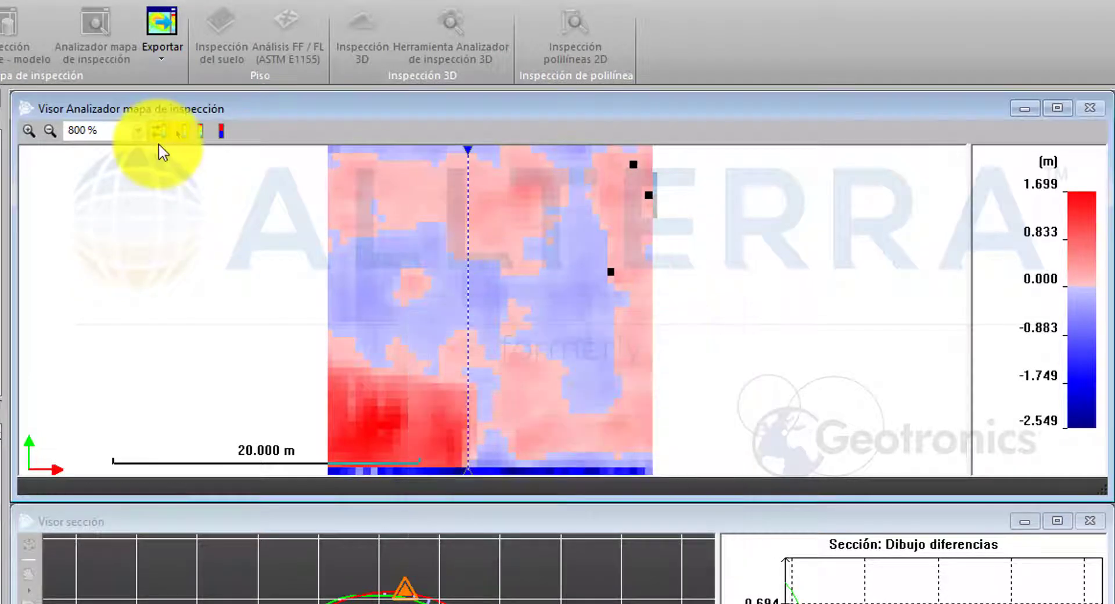
left_click(202, 133)
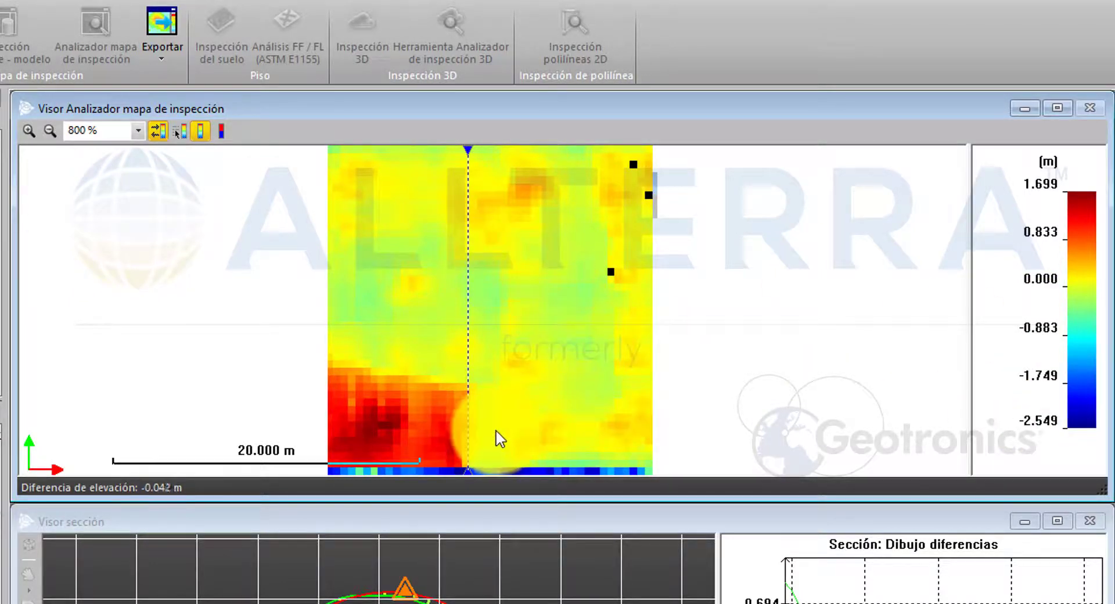
left_click(221, 131)
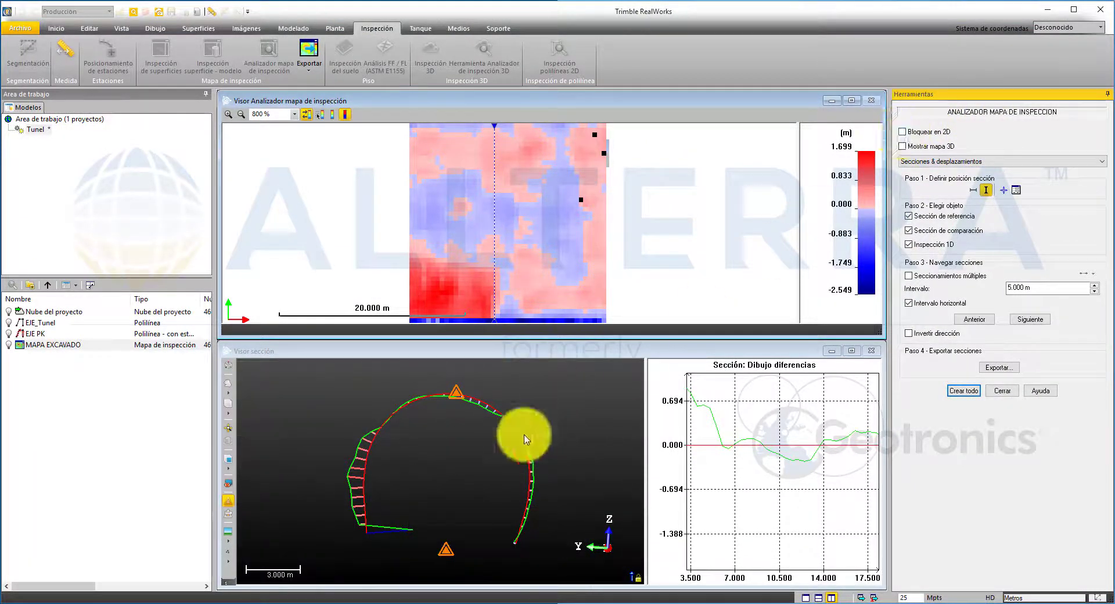
- Orbit the unlocked section, lock it in 2D again, and widen the section difference plot beside it
mouse_move(518, 435)
left_mouse_down()
mouse_move(473, 444)
mouse_move(546, 424)
left_mouse_up()
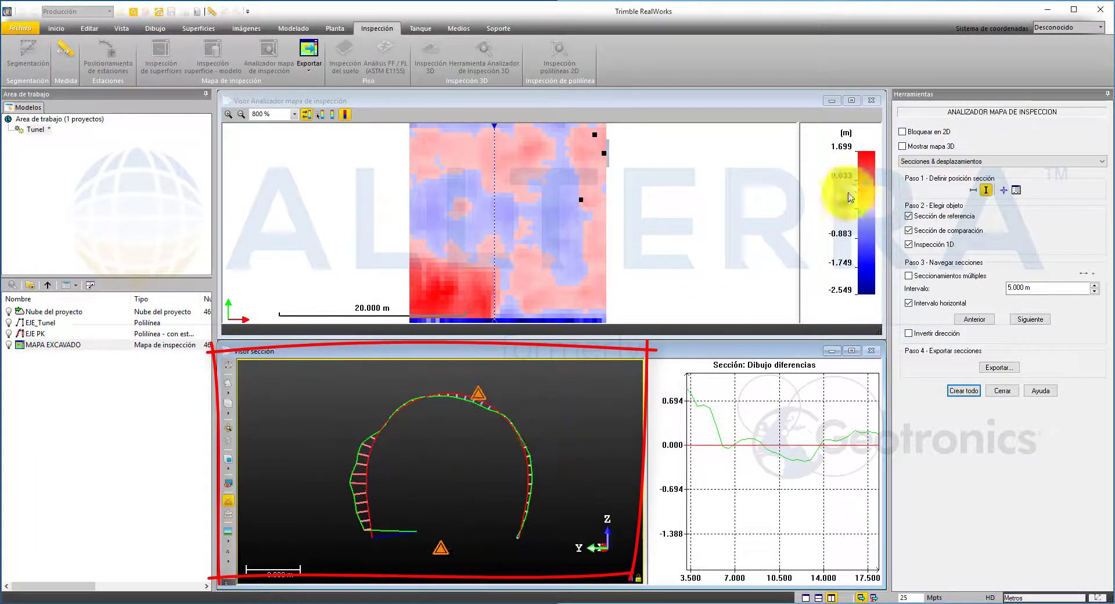
left_click(904, 131)
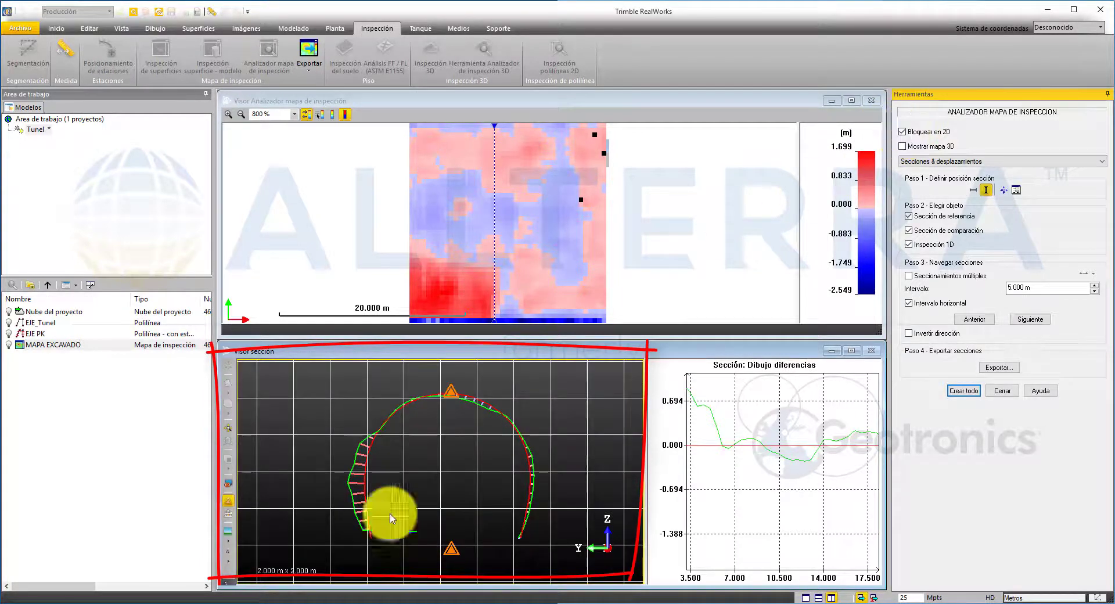
left_click(637, 444)
left_click(651, 447)
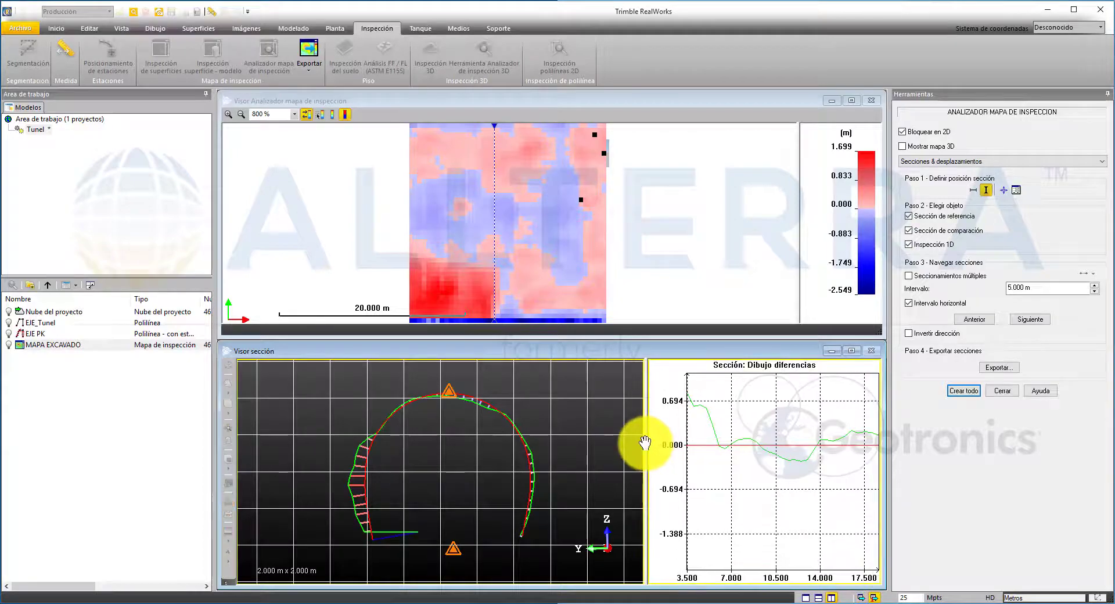
left_click_drag(646, 446, 581, 445)
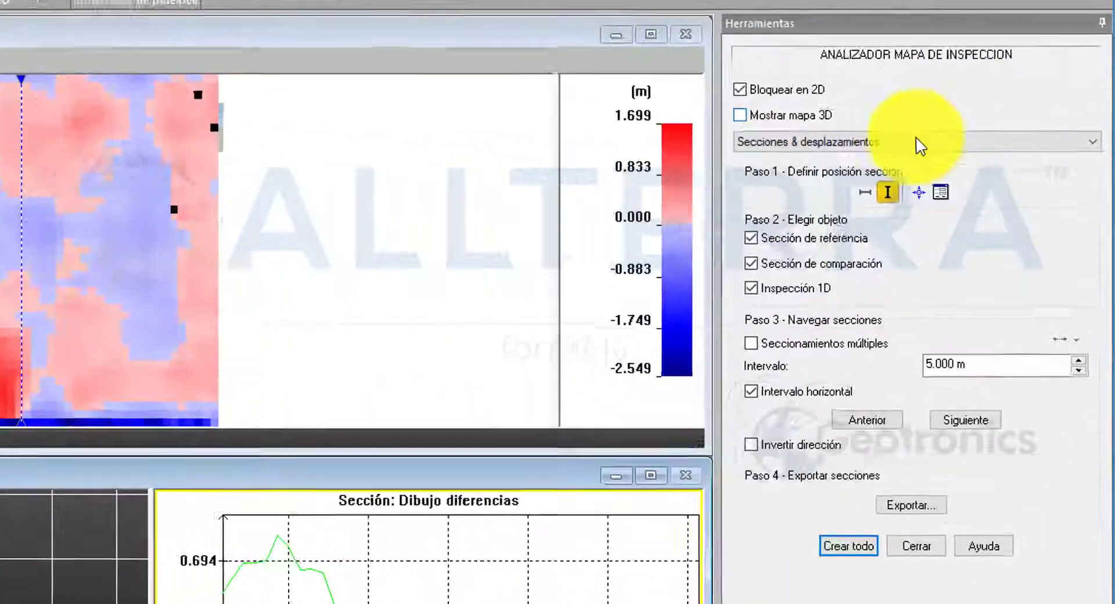
- Using Puntos & Polilíneas on the reference surface, draw and create a polyline around the red area of the map
left_click(1022, 41)
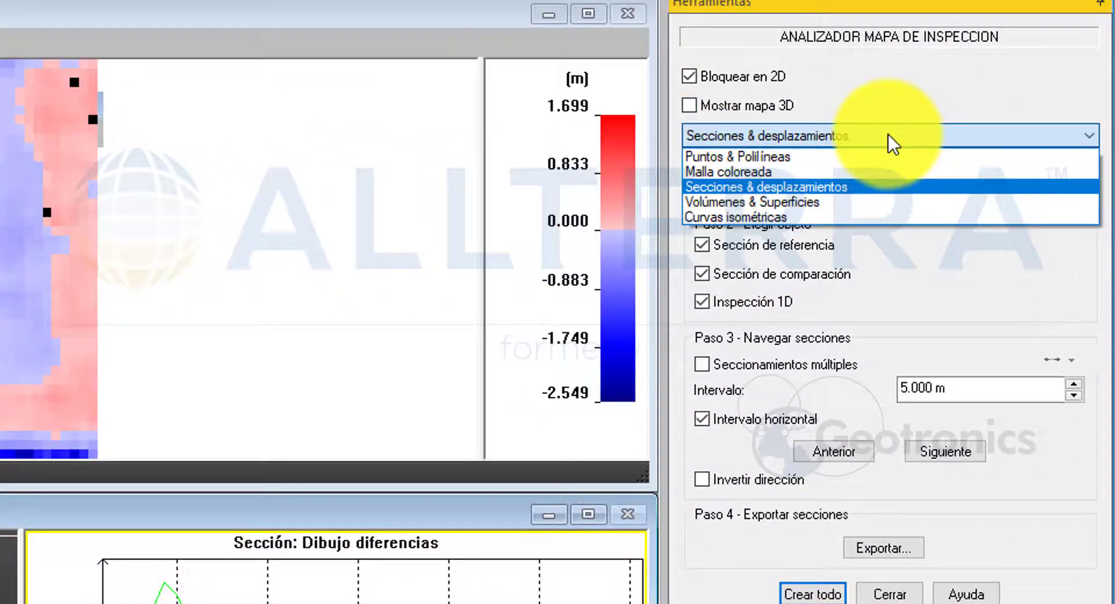
left_click(780, 155)
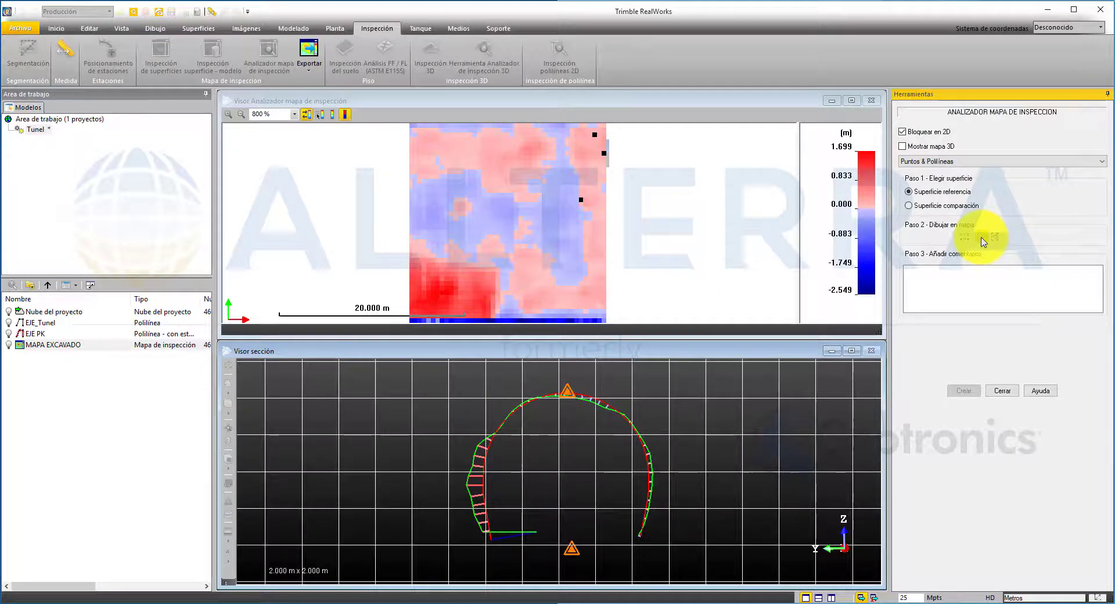
left_click(981, 237)
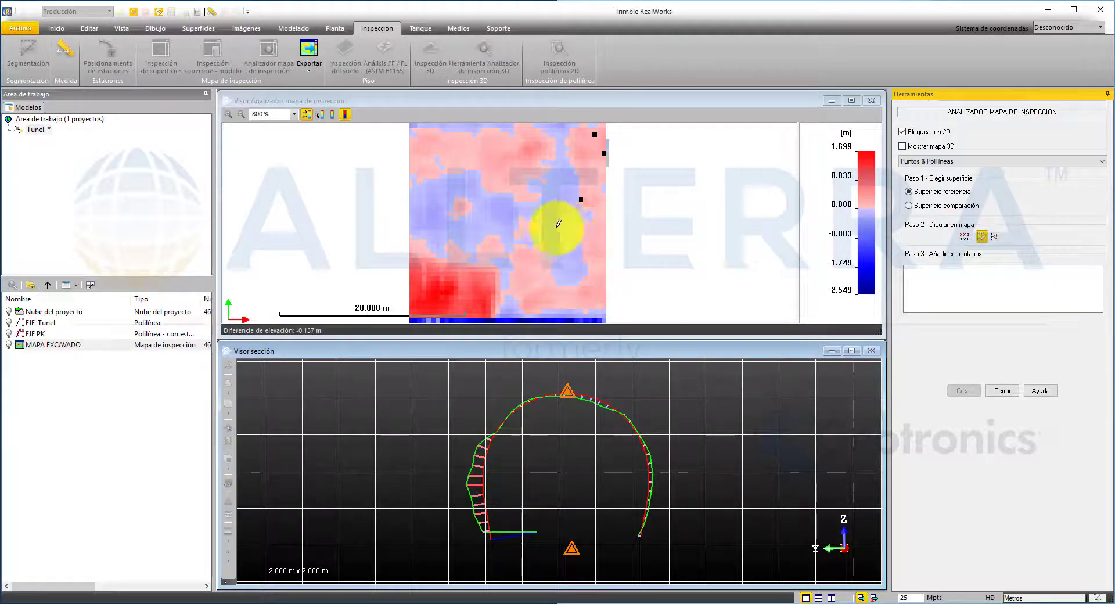
left_click(416, 253)
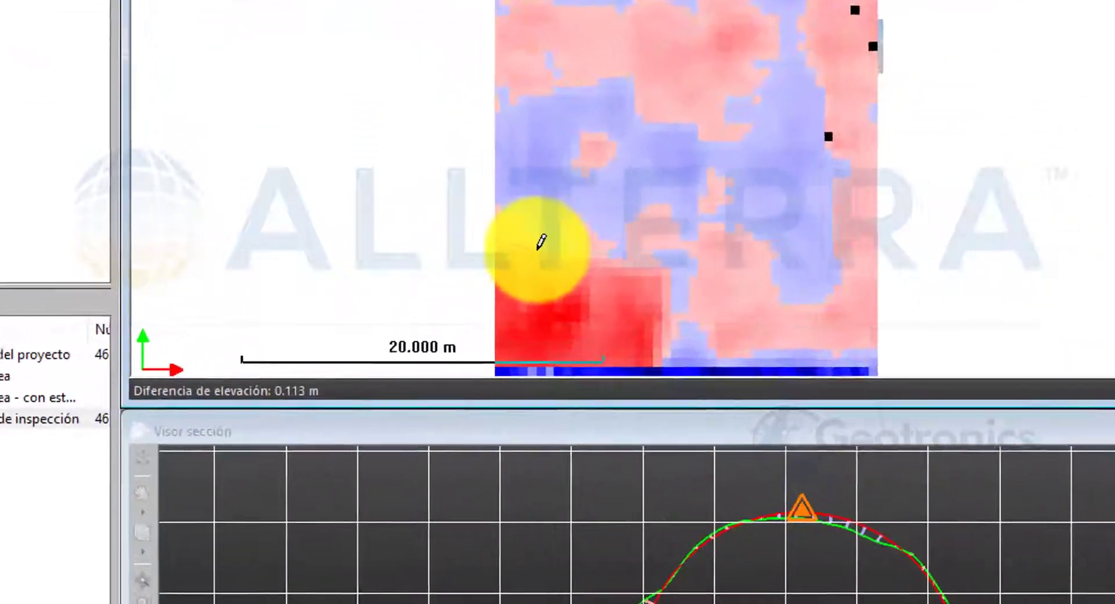
mouse_move(598, 251)
left_mouse_down()
mouse_move(667, 256)
mouse_move(683, 312)
mouse_move(672, 351)
mouse_move(519, 345)
left_mouse_up()
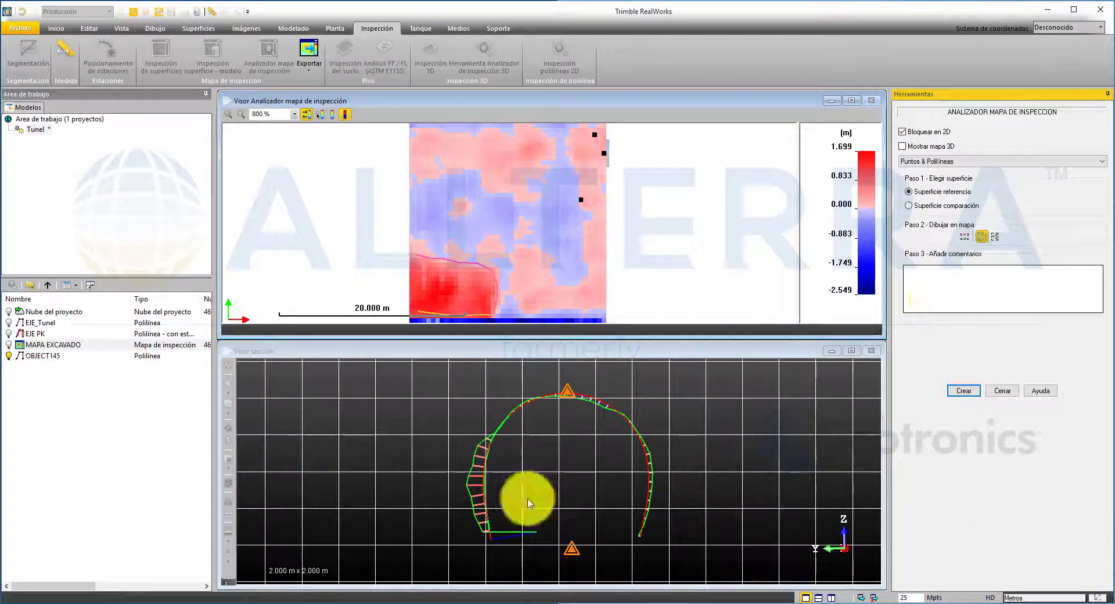
- Examine the polyline around the red area in 3D against the tunnel section, and lock the section view in 2D again
mouse_move(528, 497)
left_mouse_down()
mouse_move(553, 497)
mouse_move(542, 486)
left_mouse_up()
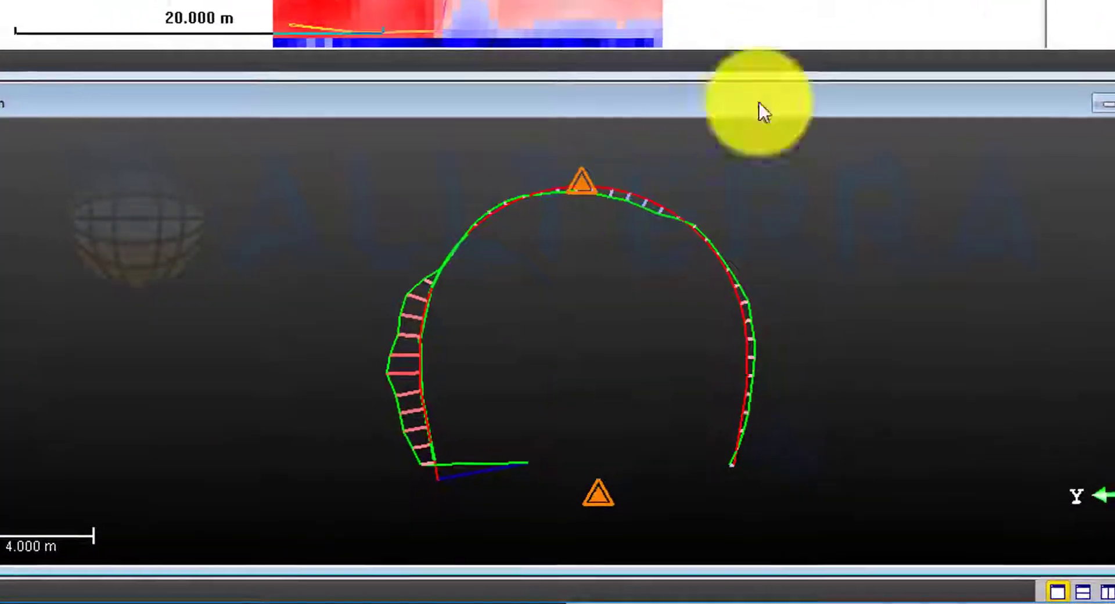
left_click_drag(576, 290, 326, 343)
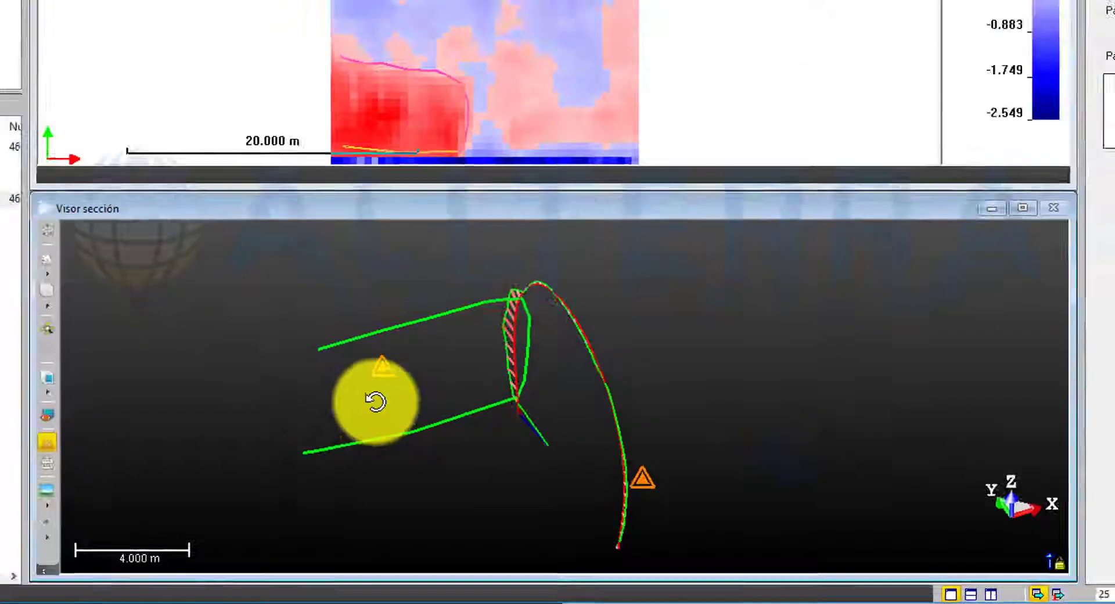
left_click_drag(376, 401, 663, 404)
scroll(623, 477, "up", 1)
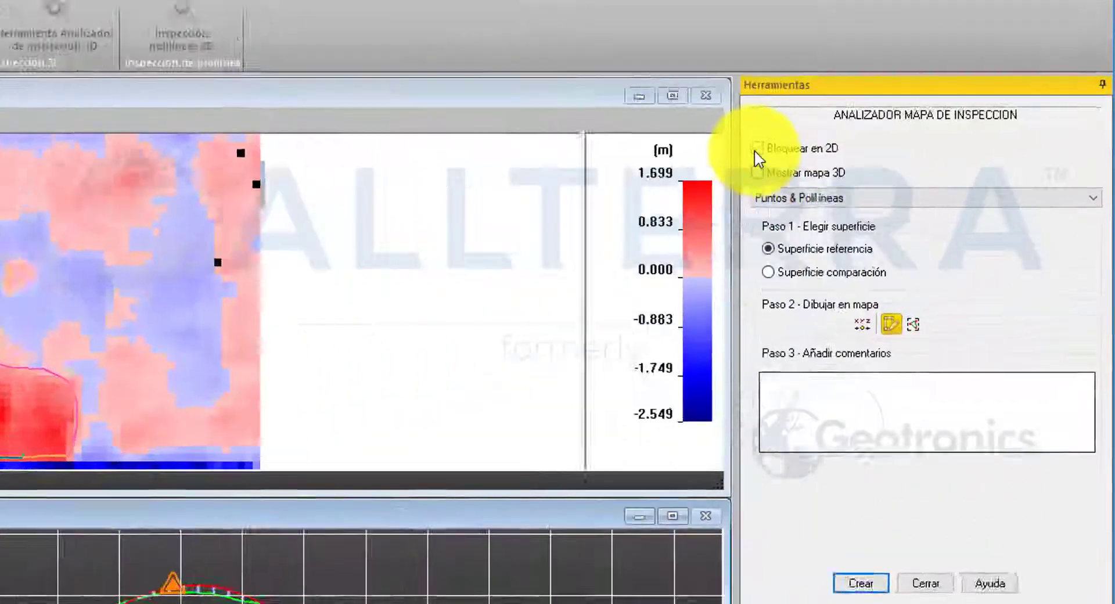
left_click(757, 148)
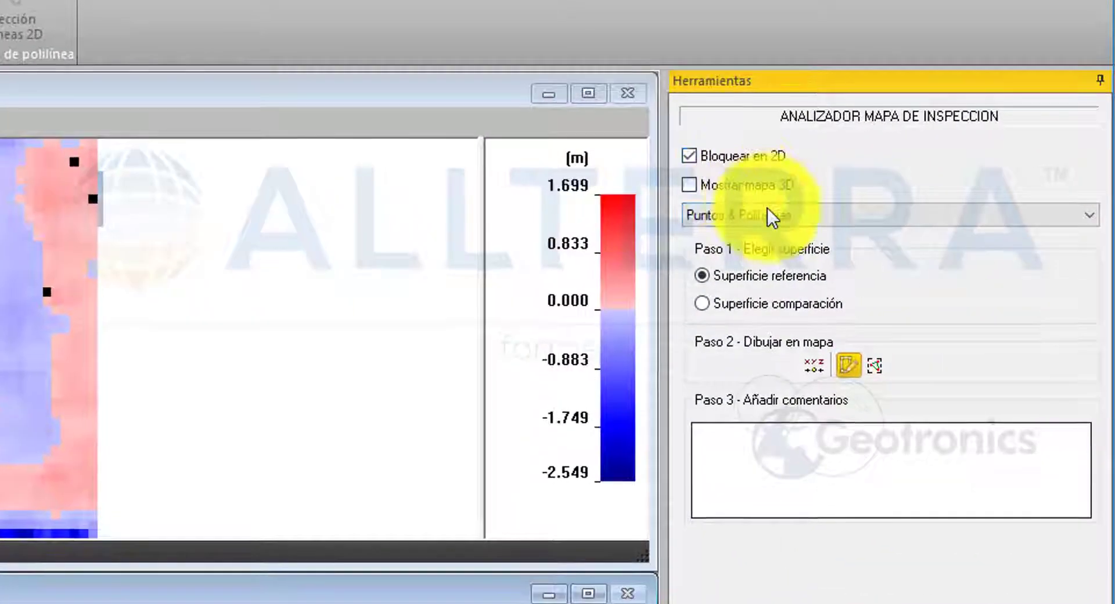
- Switch to Malla coloreada and preview the colored mesh of the comparison surface in 3D
left_click(823, 196)
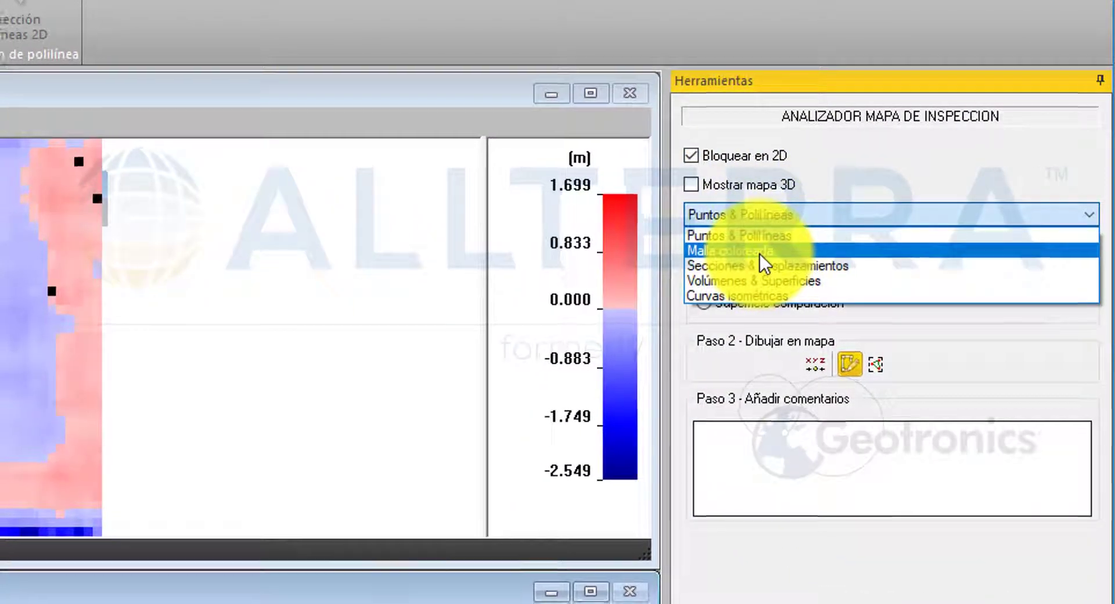
left_click(759, 253)
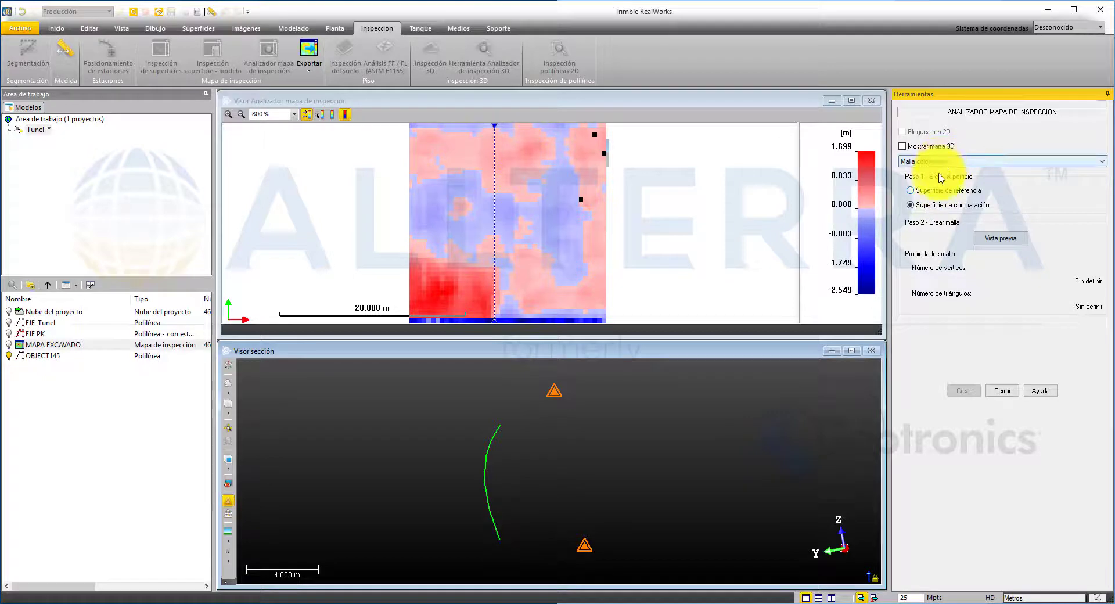
left_click(1002, 240)
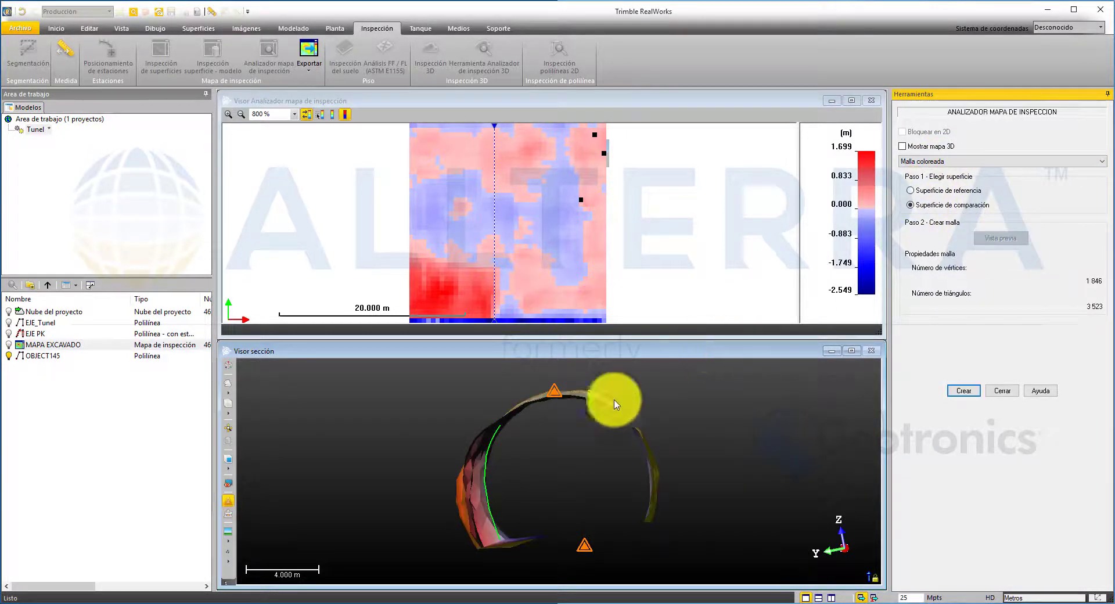
left_click_drag(595, 436, 572, 443)
- Preview and create a colored mesh from the reference surface, and select the new mesh in the object list
left_click(918, 195)
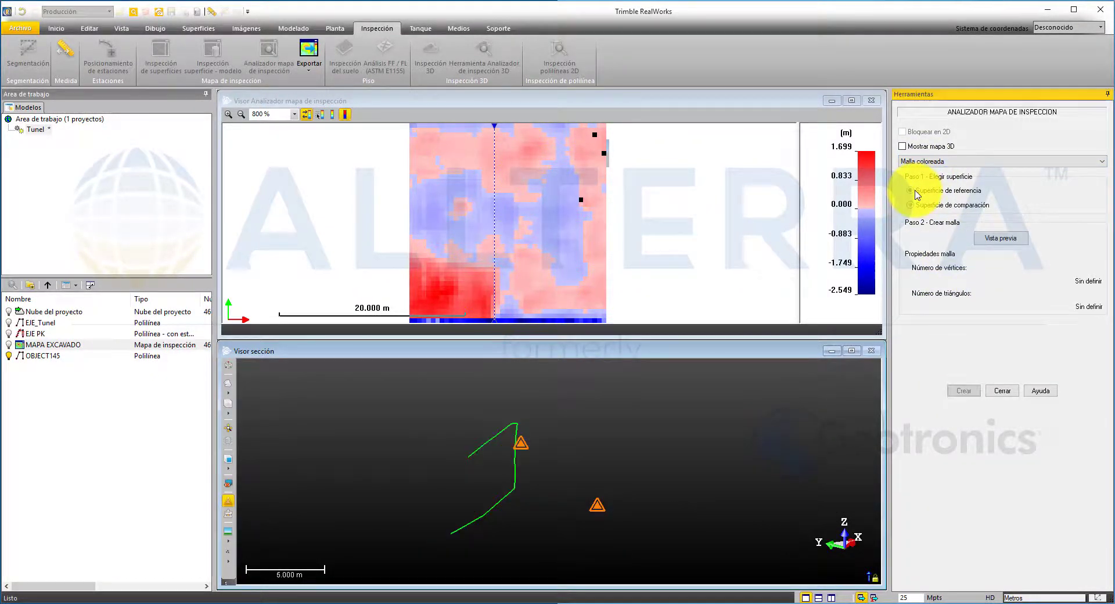
left_click(987, 240)
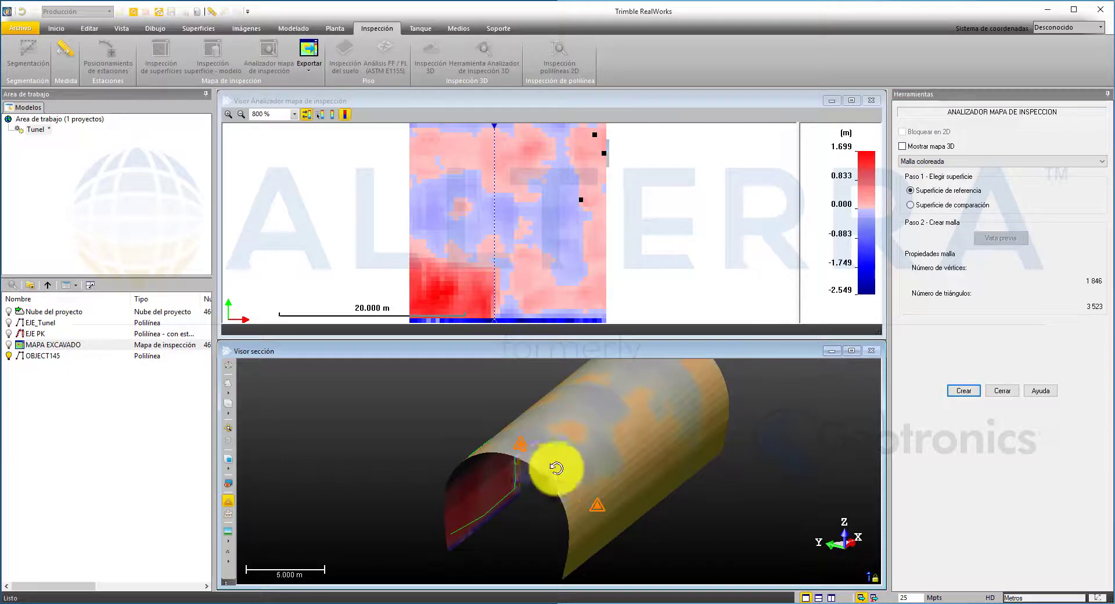
mouse_move(556, 465)
left_mouse_down()
mouse_move(639, 454)
mouse_move(645, 417)
mouse_move(563, 418)
mouse_move(518, 445)
mouse_move(547, 460)
left_mouse_up()
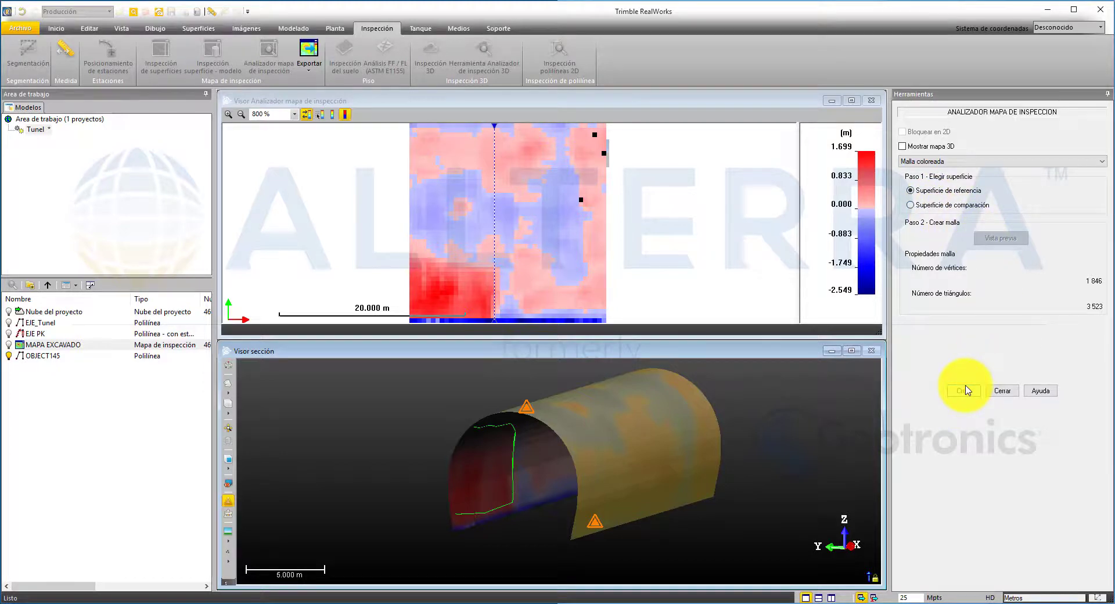
left_click(41, 356)
left_click(39, 367)
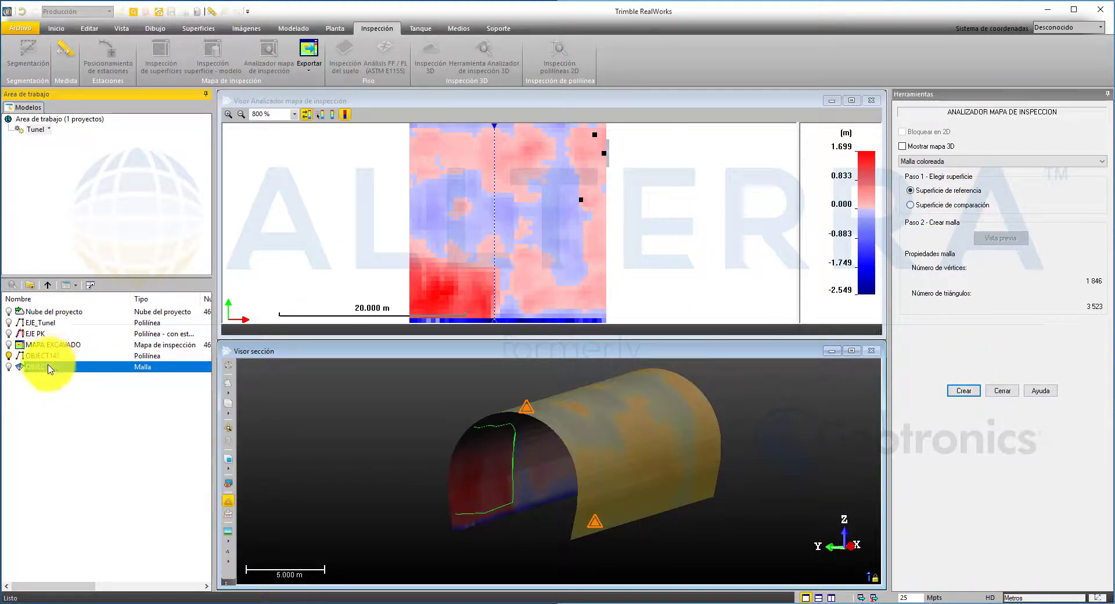
- Preview and create a colored mesh from the comparison surface, and select it in the object list
left_click(918, 207)
left_click(1005, 240)
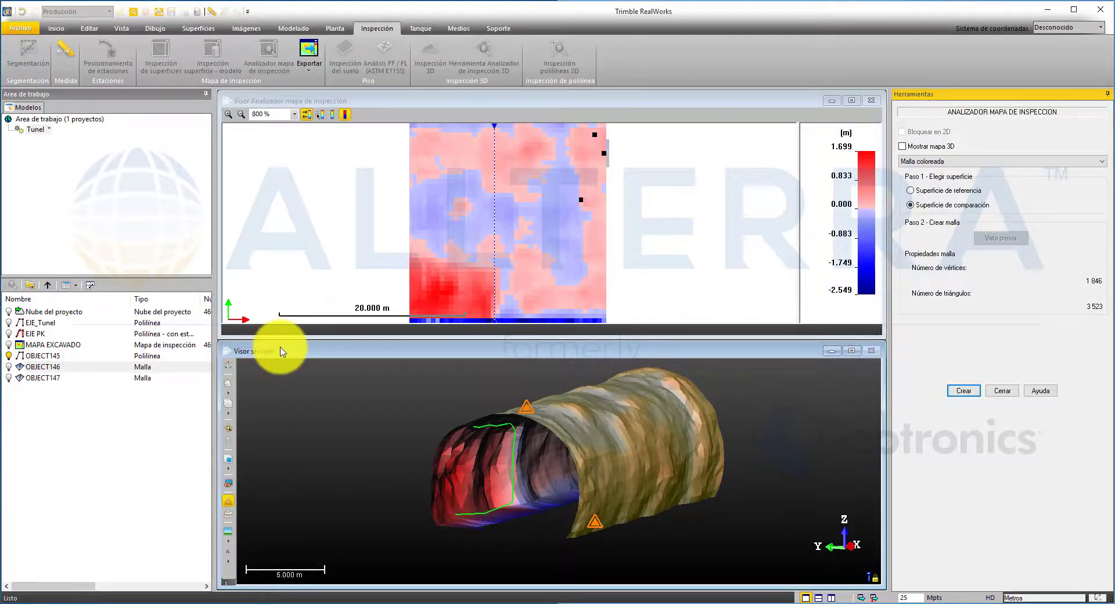
left_click(38, 379)
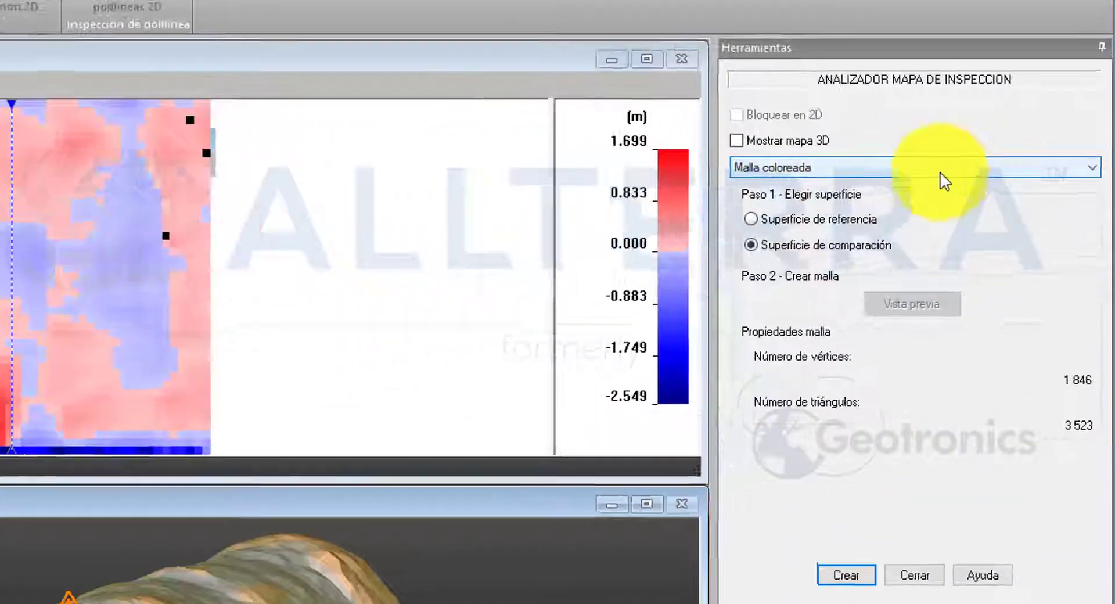
- Switch the analysis to Secciones & desplazamientos and enable multiple sections
left_click(1017, 162)
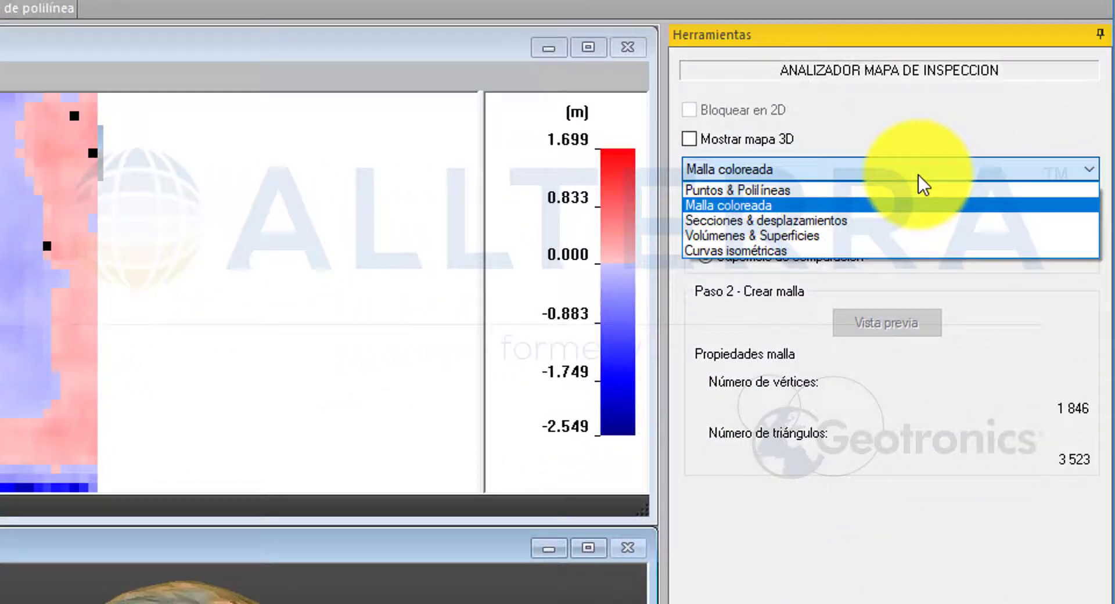
left_click(877, 220)
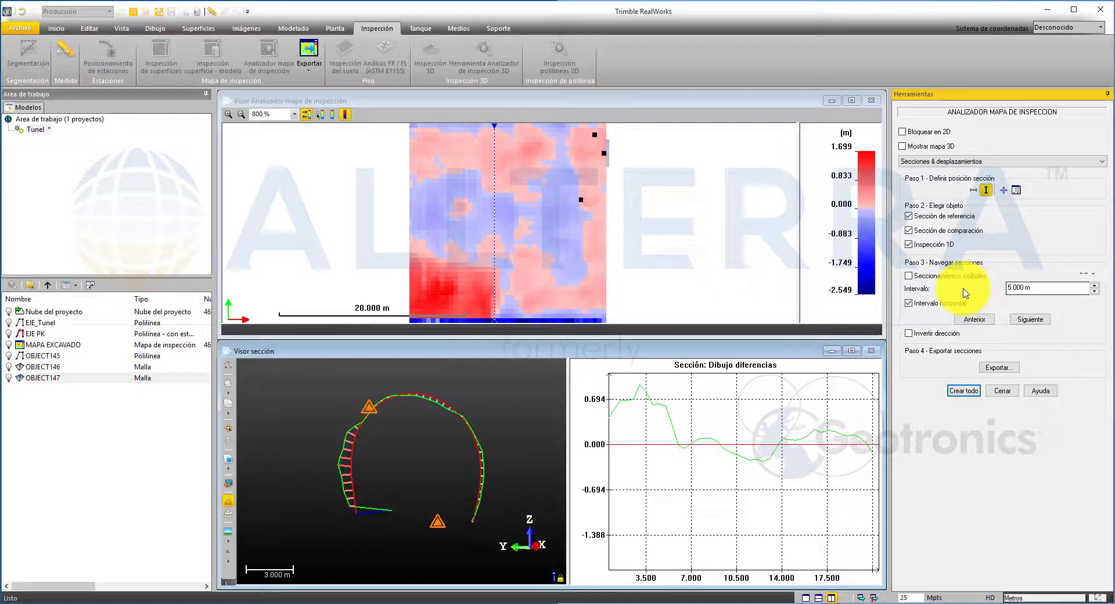
left_click(909, 278)
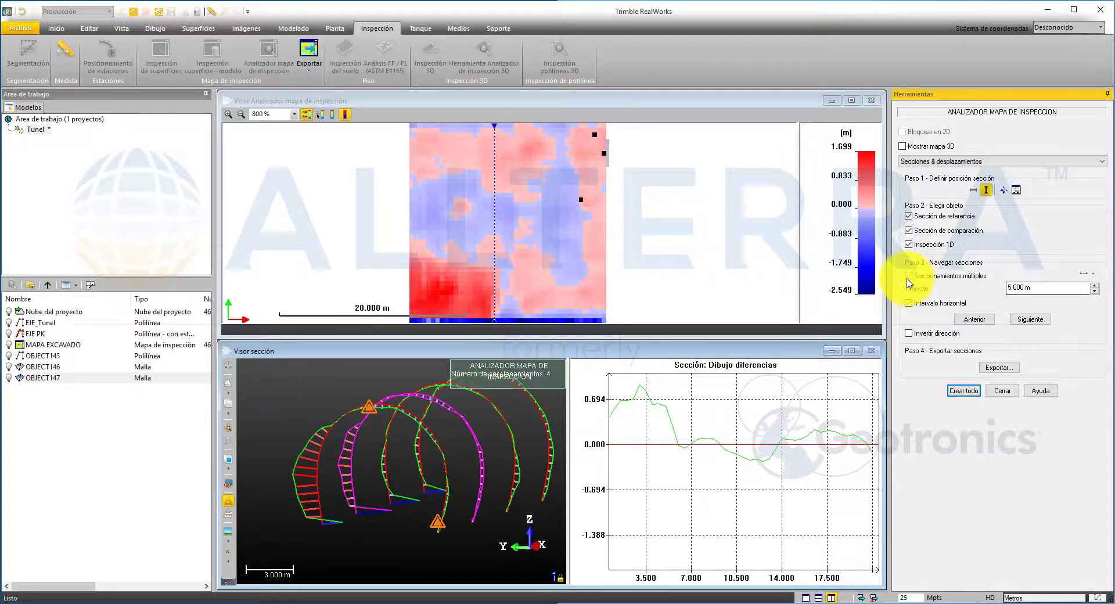
- Toggle the 3D map display on and off, and advance to the next tunnel section
left_click(903, 148)
left_click(903, 147)
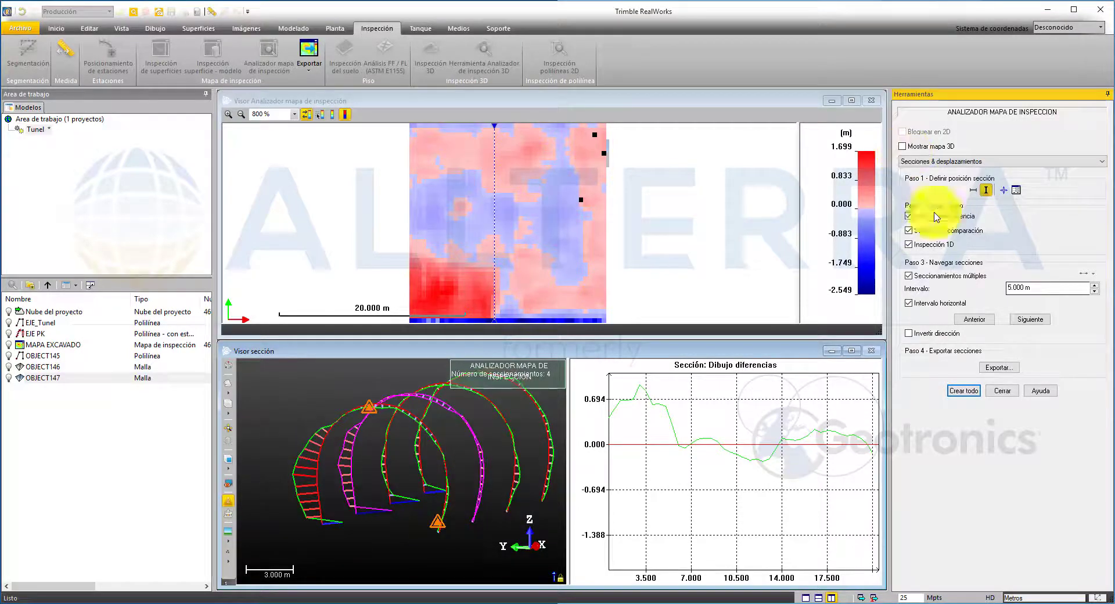
left_click(1031, 321)
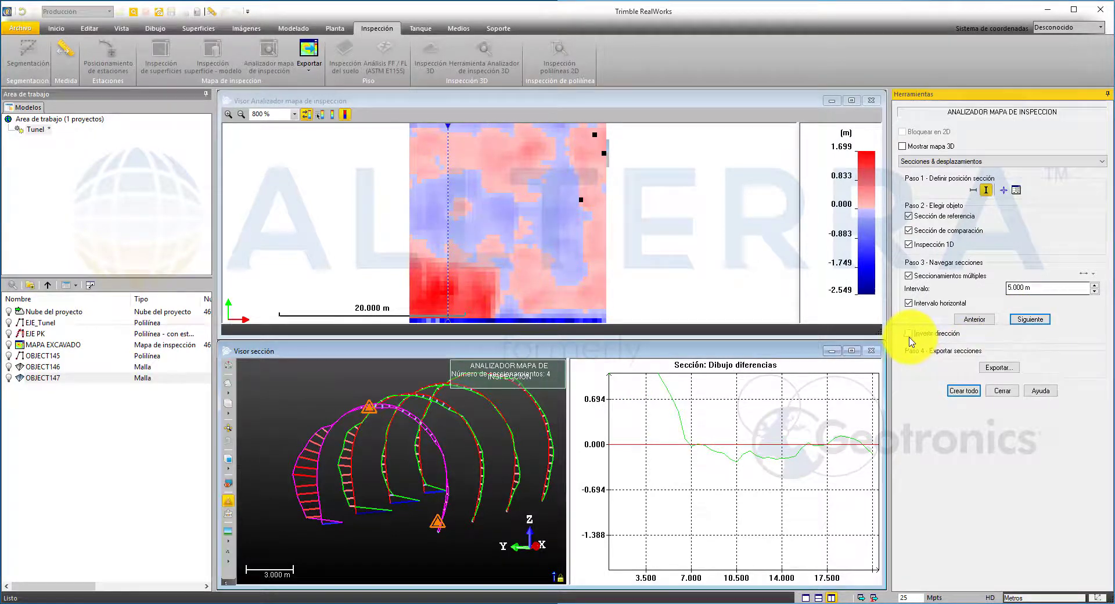
- Start exporting the vertical sections of the inspection map to the desktop as a DXF file named PRUEBA
left_click(998, 368)
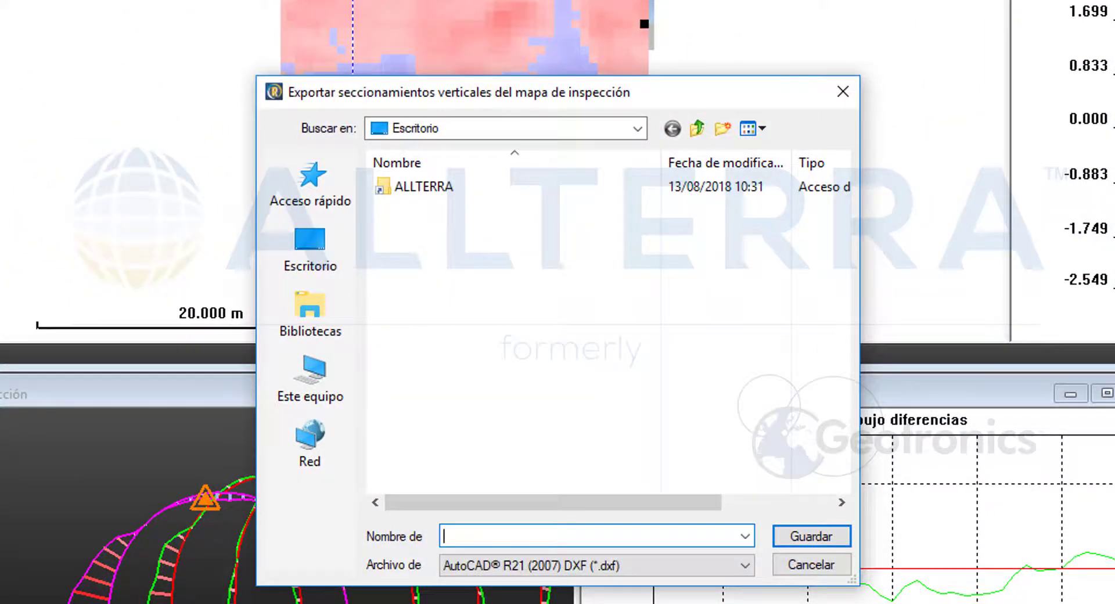
left_click(343, 254)
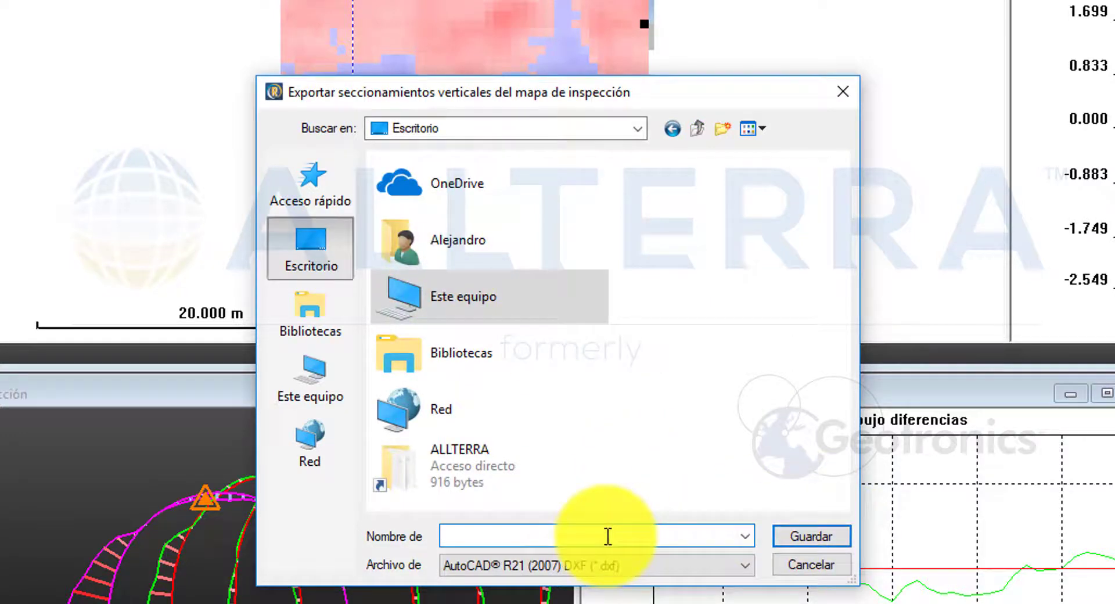
type("PRUEBA")
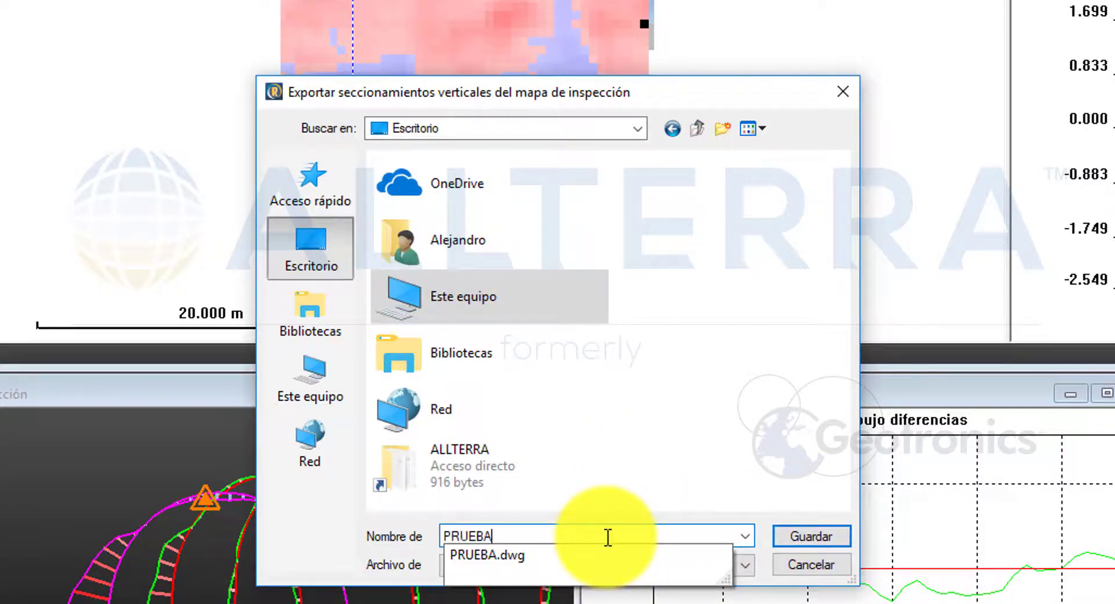
left_click(818, 534)
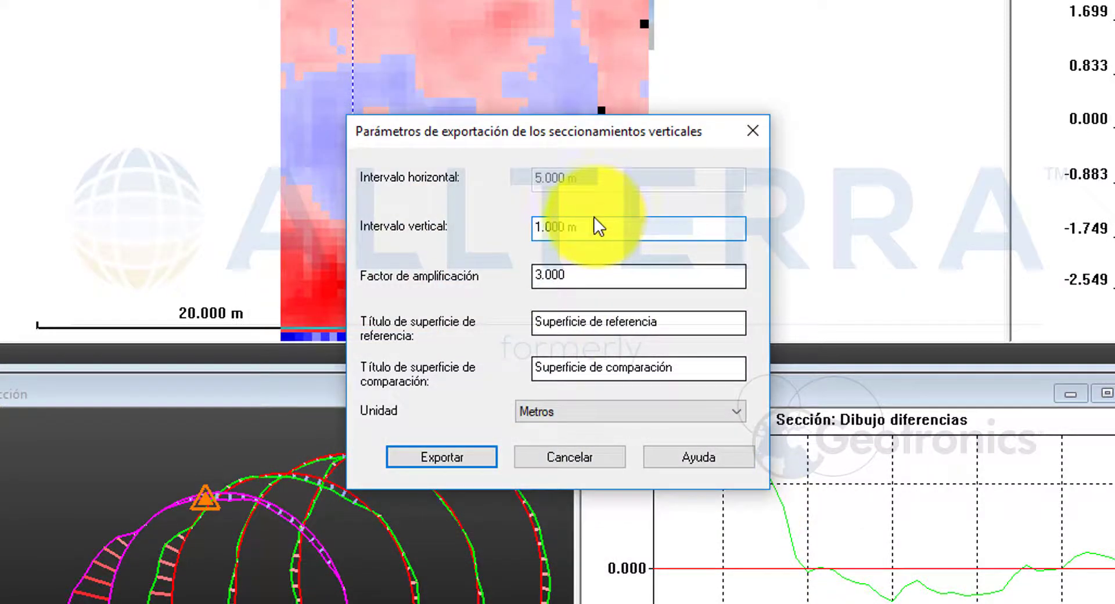
- Export the vertical sections with a 1.000 m vertical interval, amplification factor 3.000, the default surface titles and Metros as unit
left_click_drag(574, 273, 522, 270)
left_click(670, 330)
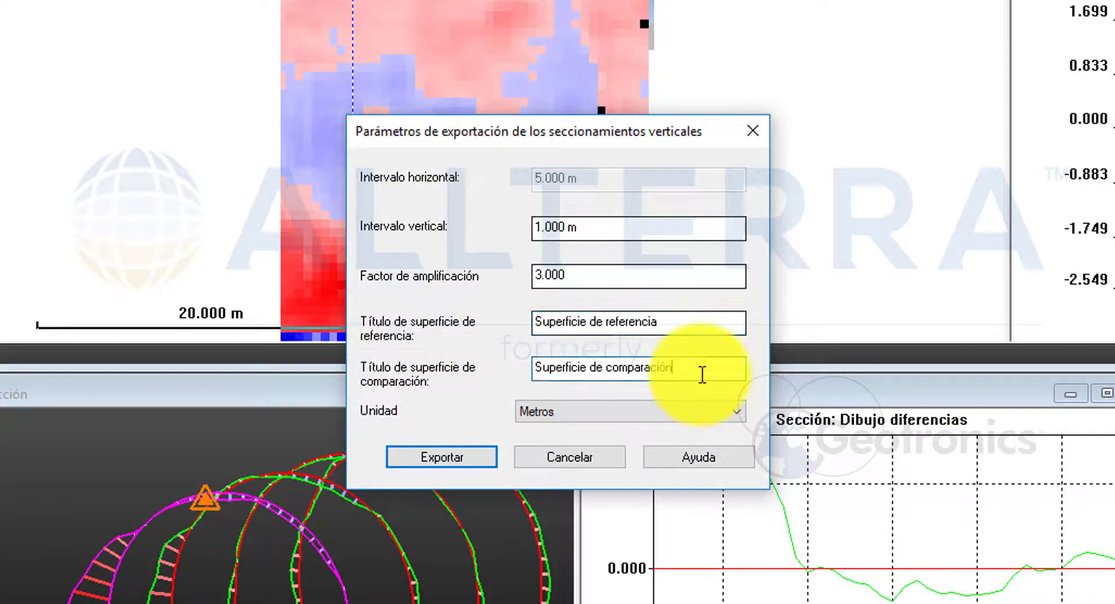
left_click(542, 411)
left_click(541, 411)
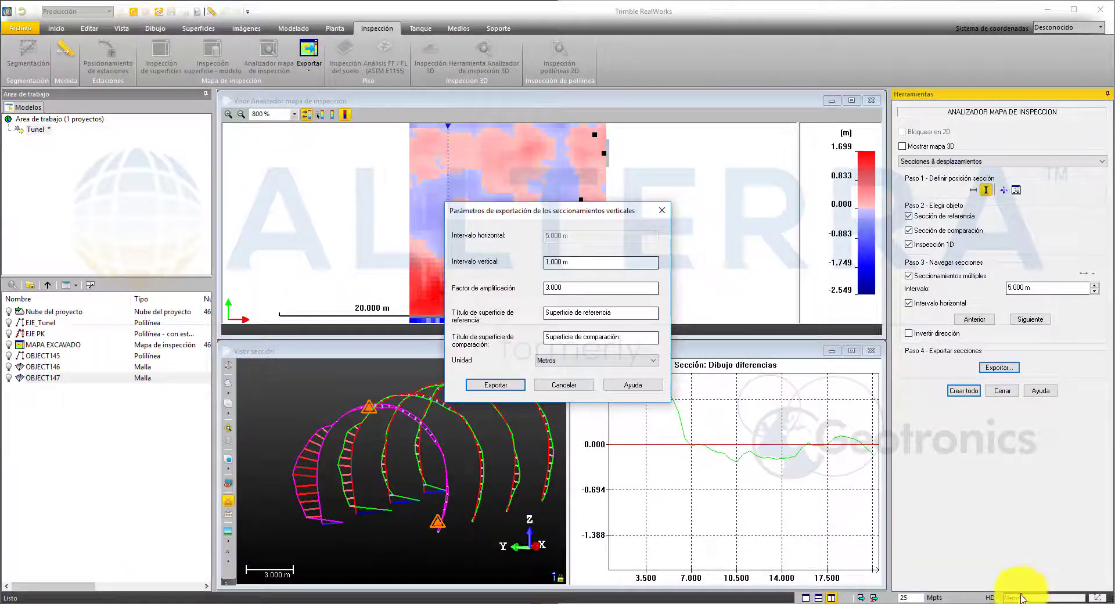
left_click(495, 385)
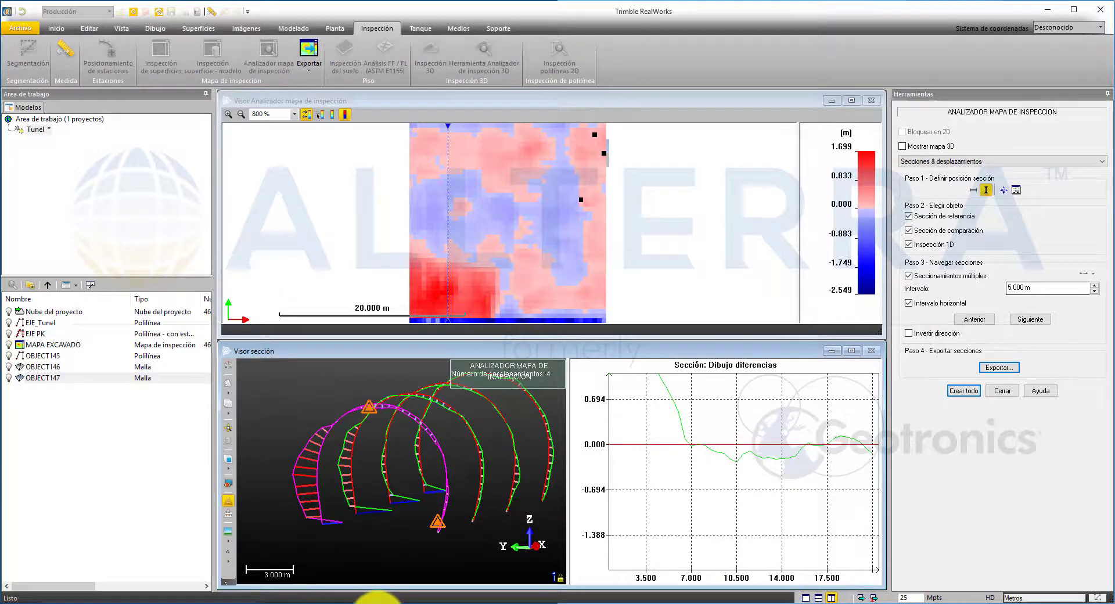
- Switch to Trimble Business Center and examine the exported vertical section drawing, both as a whole and close up
left_click(378, 598)
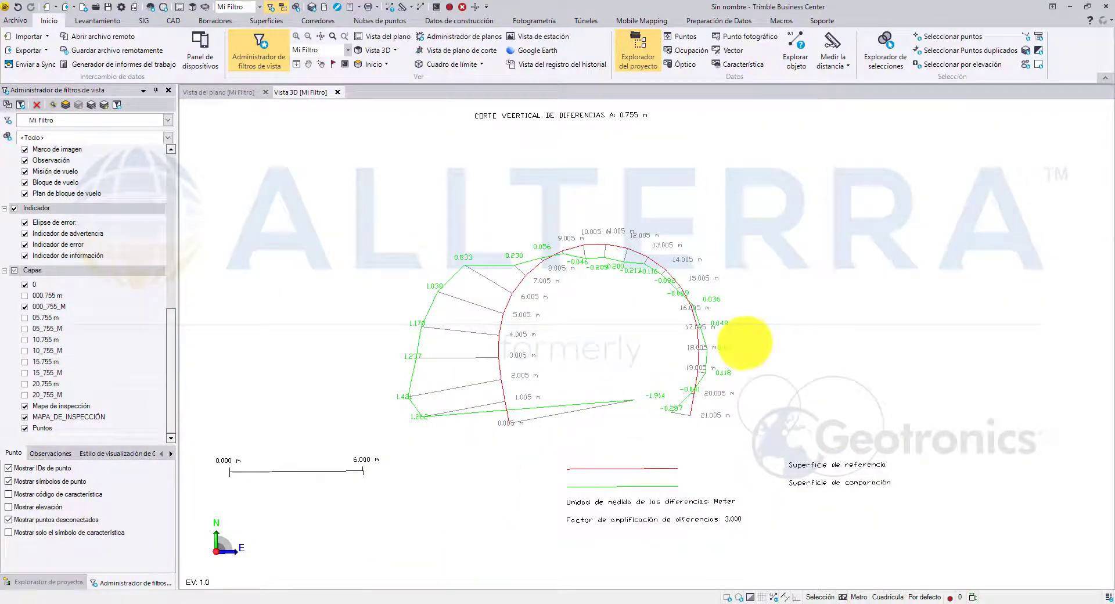
scroll(660, 369, "down", 6)
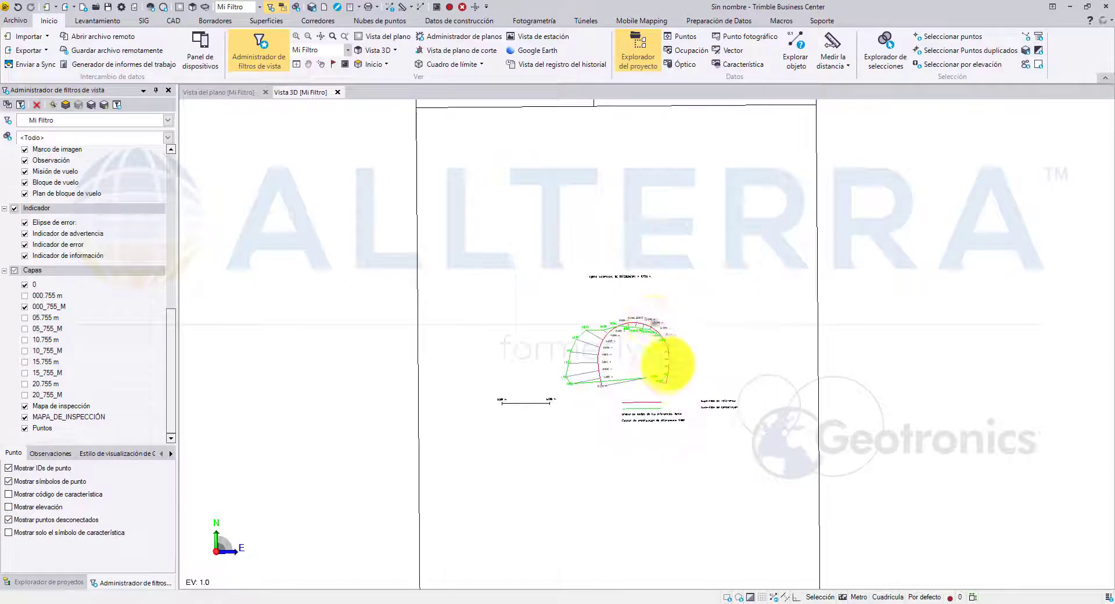
scroll(659, 353, "up", 6)
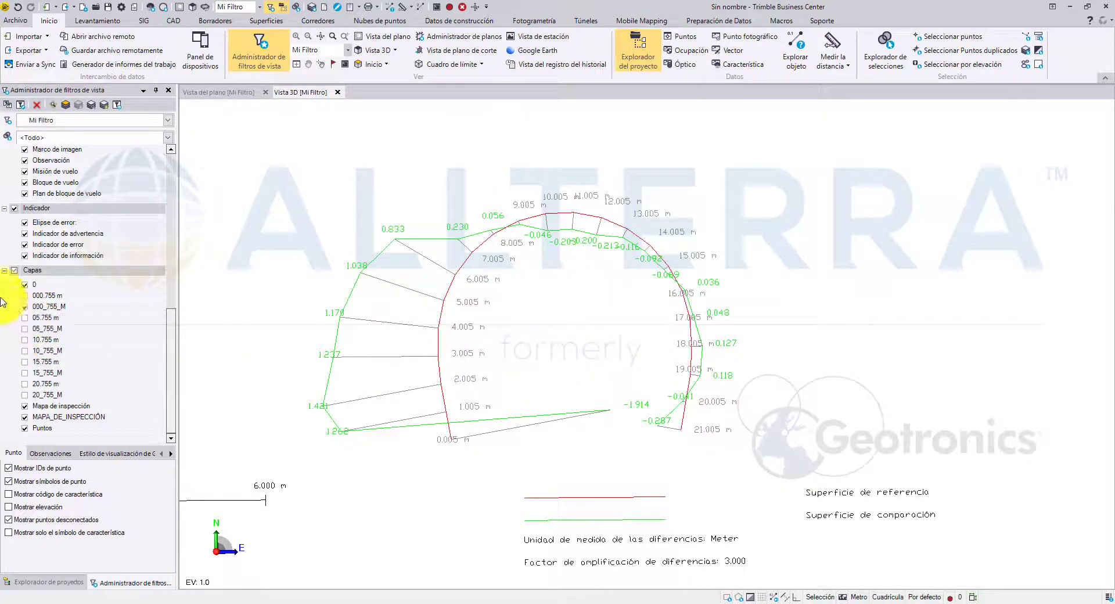
- Hide layer 000_755_M and view the section layers 05_755_M, 10_755_M, 15_755_M and 20_755_M one at a time
left_click(25, 306)
left_click(25, 329)
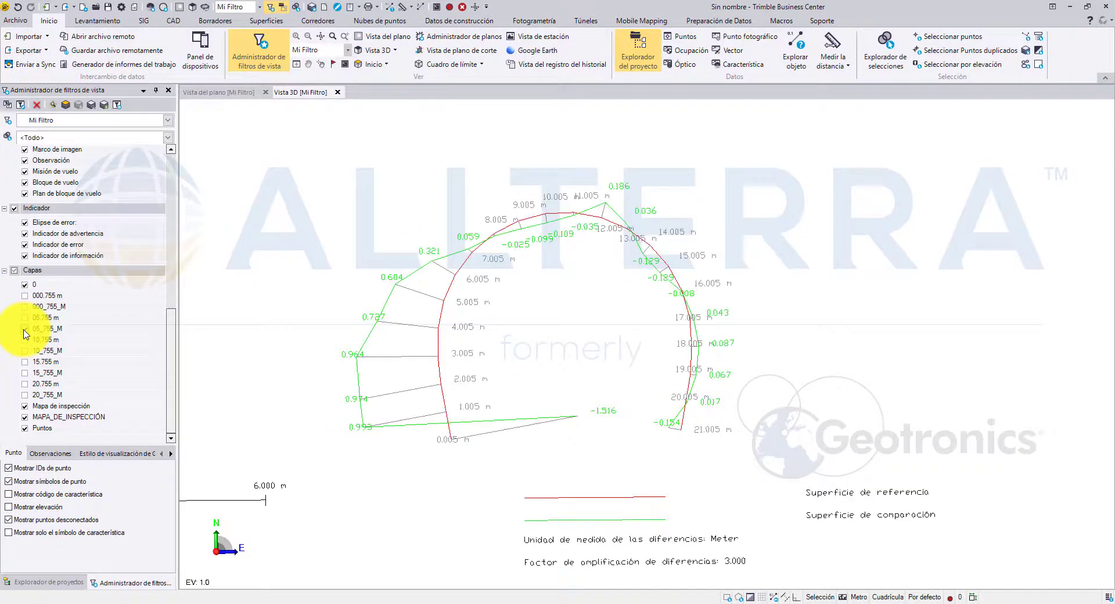
left_click(25, 329)
left_click(25, 350)
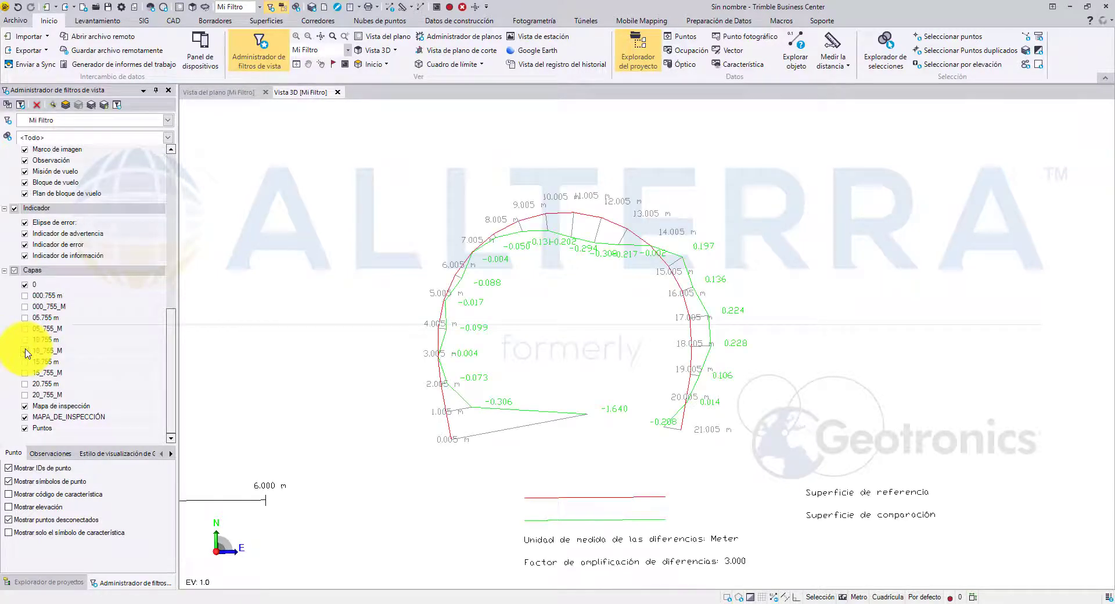
left_click(25, 351)
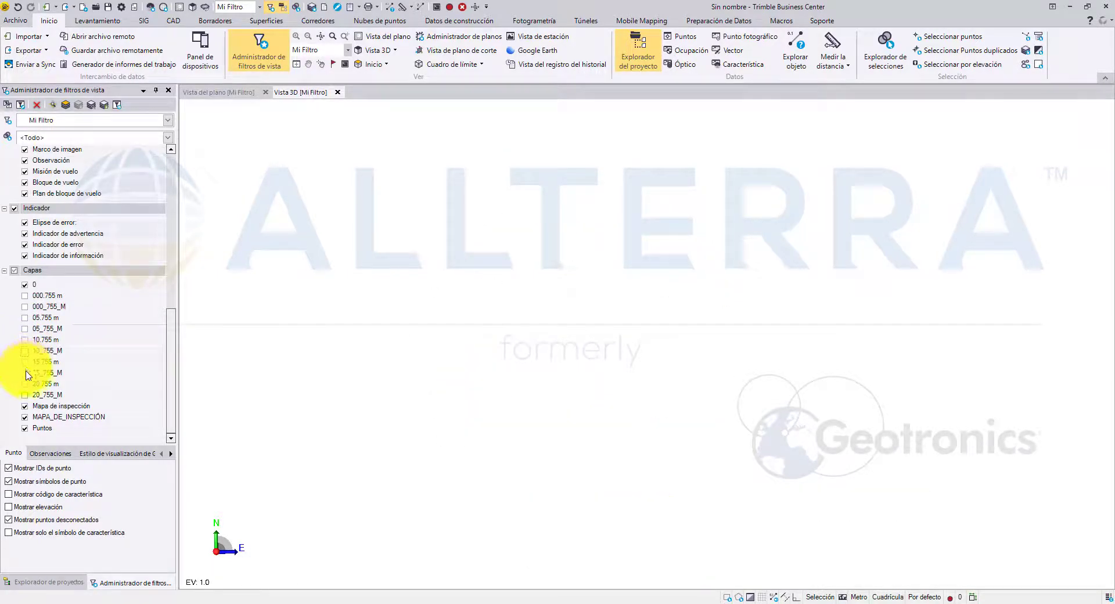
left_click(25, 373)
left_click(25, 373)
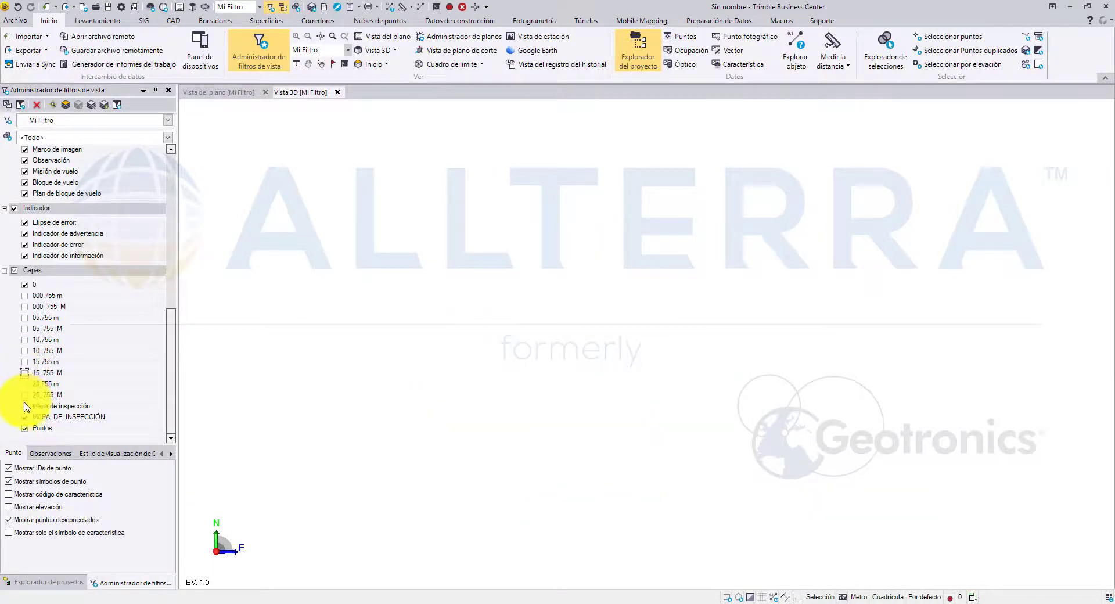
left_click(25, 395)
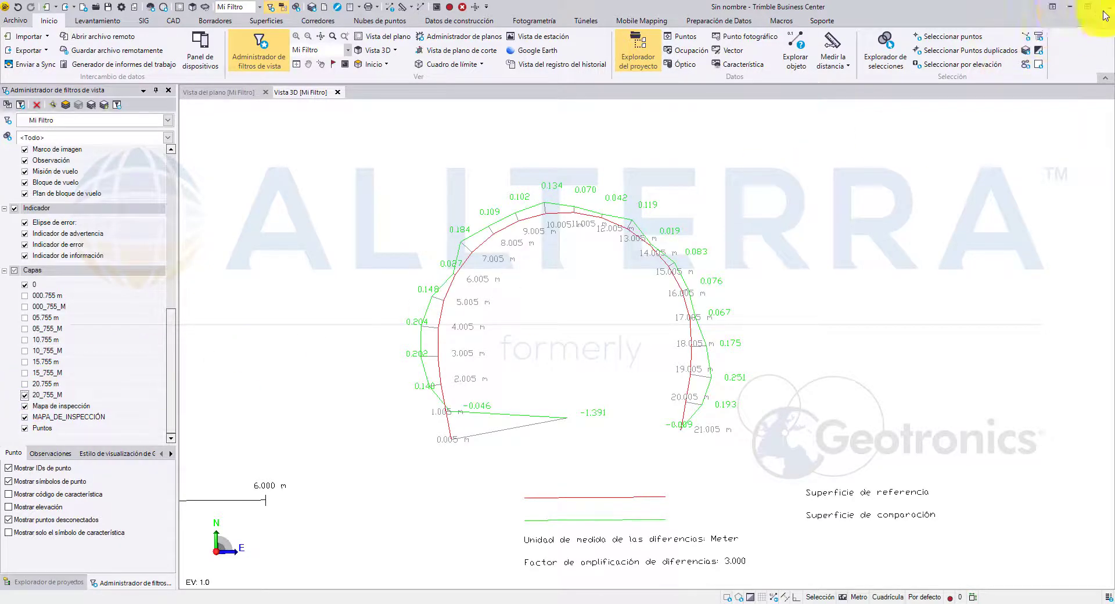
- Return to Trimble RealWorks, create all the sections in the project, and select the new section groups in the object list
left_click(1068, 8)
left_click(964, 393)
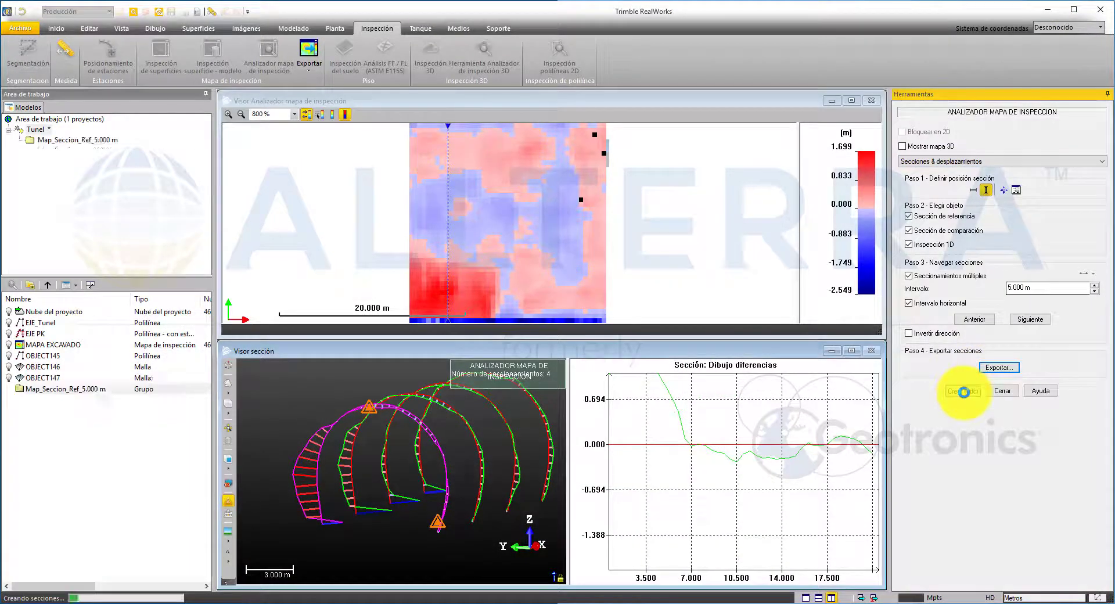
left_click(54, 411)
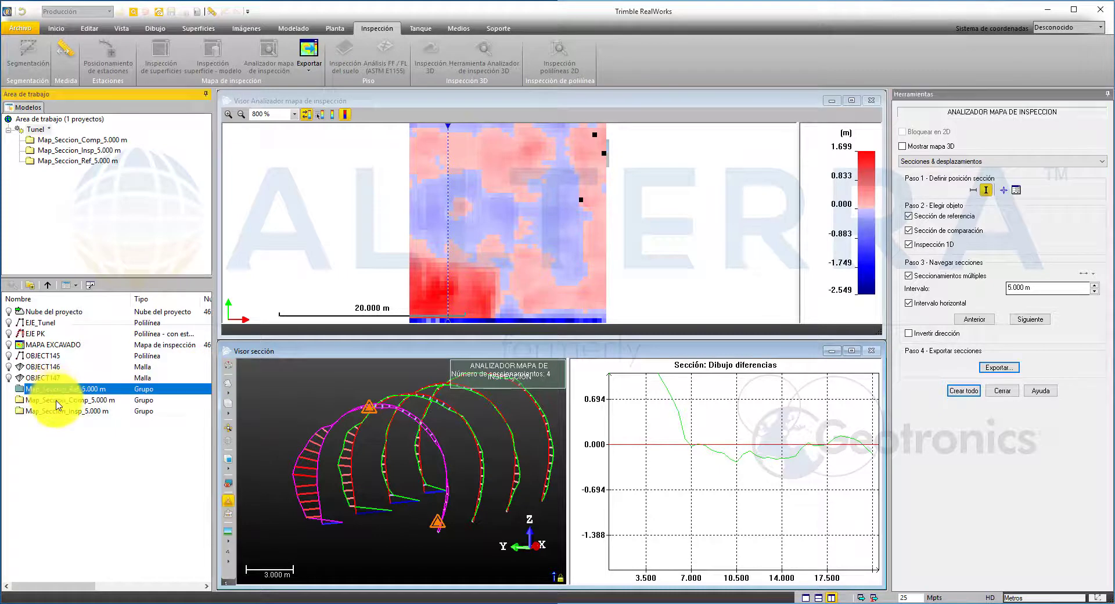
left_click(65, 393)
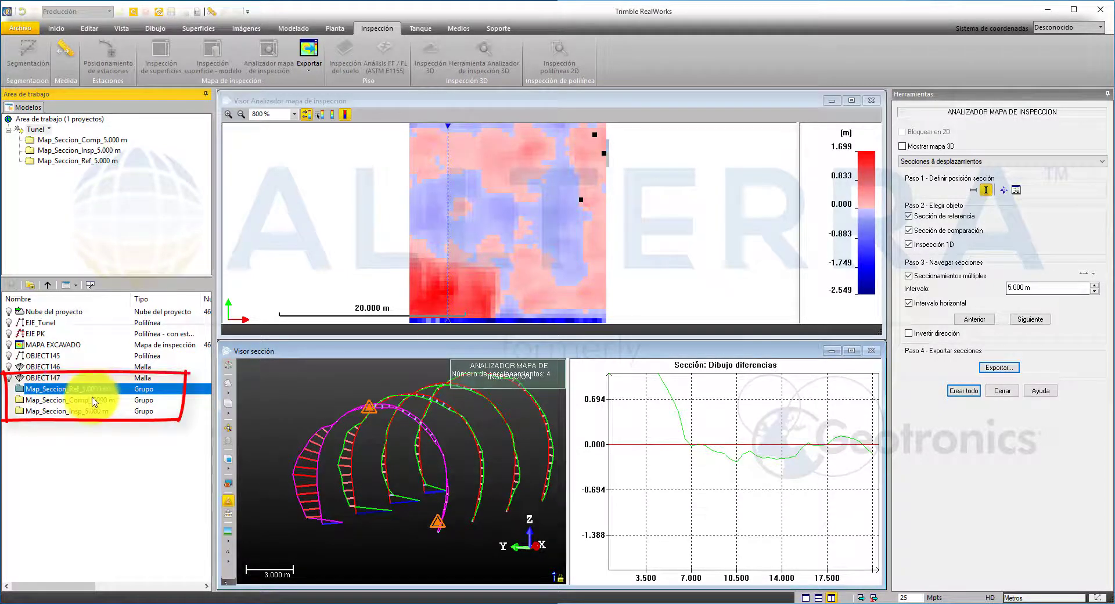
left_click(89, 413)
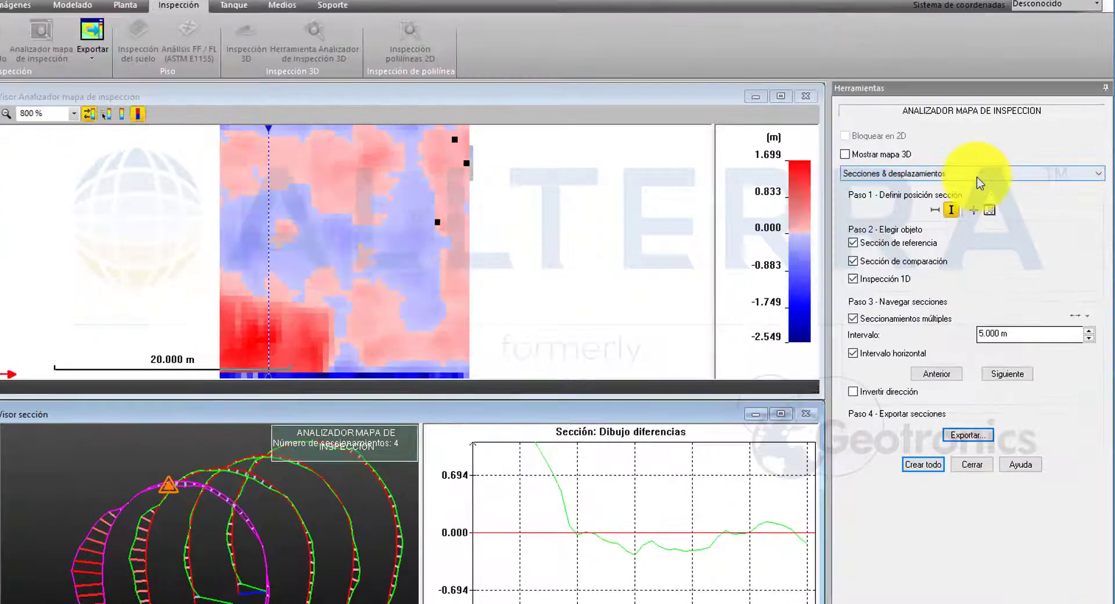
- Switch the analysis to Volúmenes & Superficies, view the report for the whole inspection map, and close it
left_click(1008, 162)
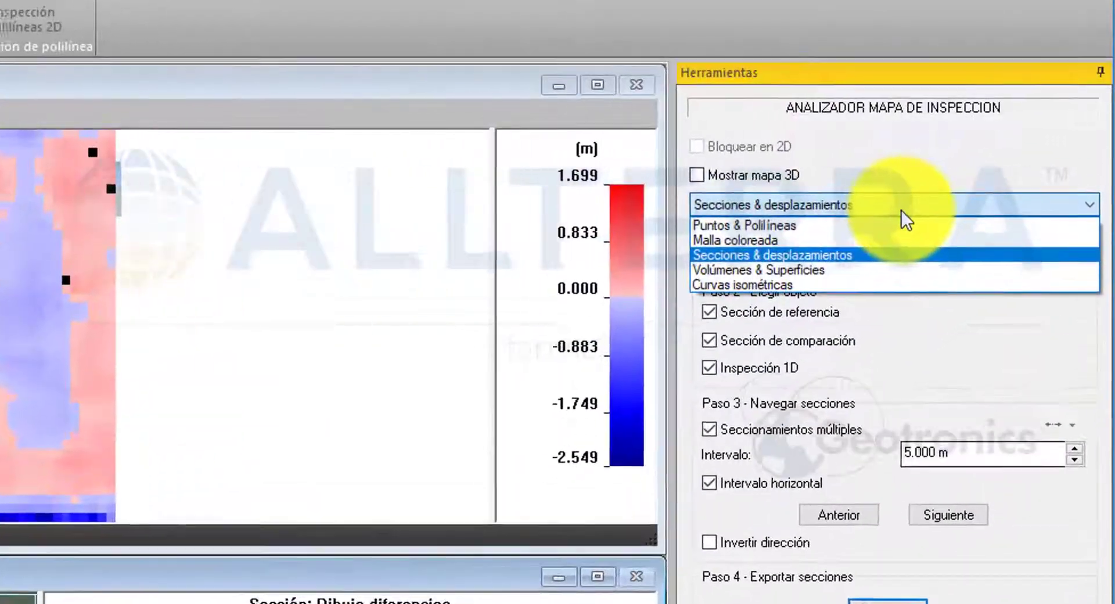
left_click(799, 274)
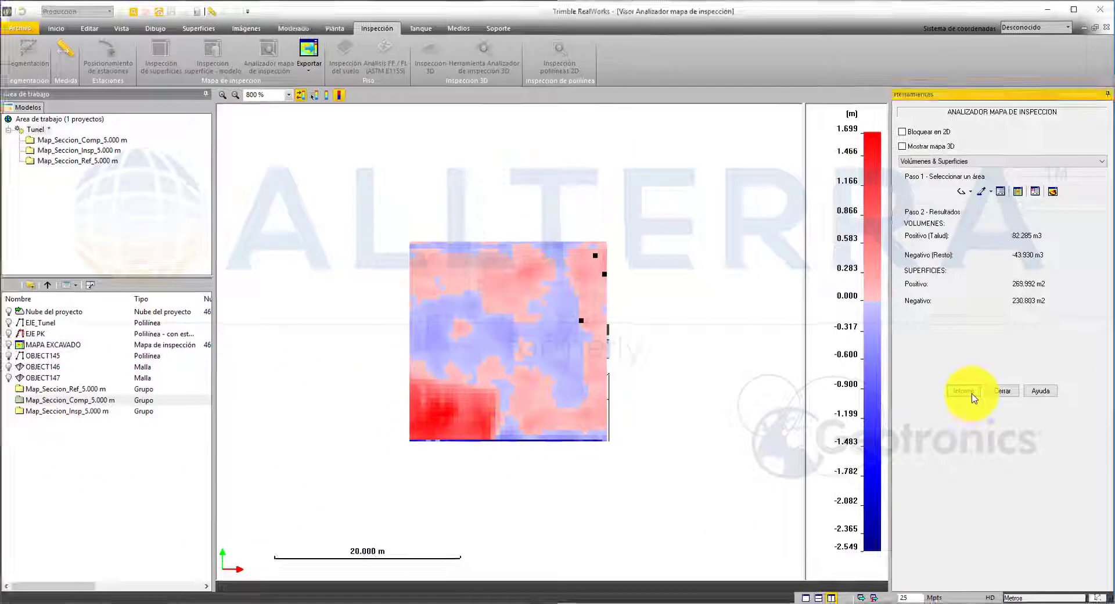
left_click(973, 395)
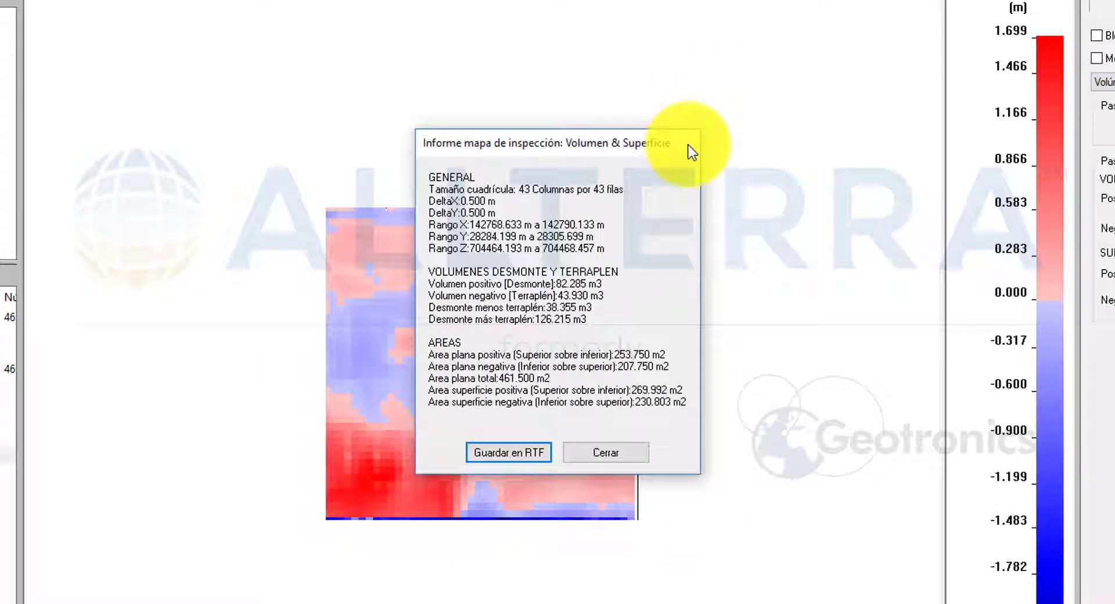
left_click(723, 99)
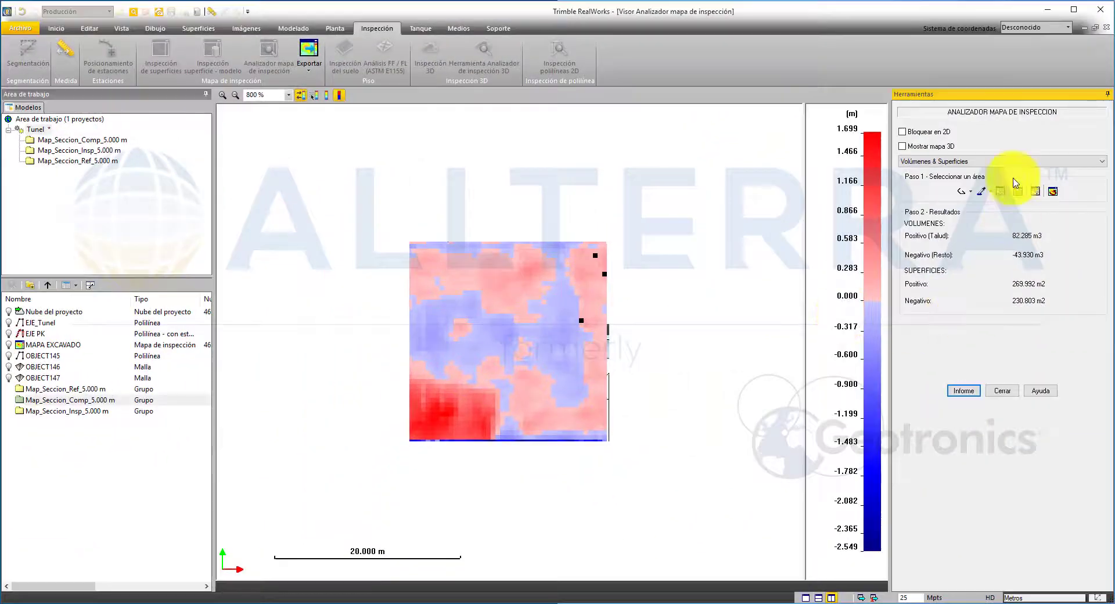
- Outline a polygonal area around the dark red over-excavated zone in the map's lower-left corner for the volume calculation
left_click(971, 193)
left_click(961, 191)
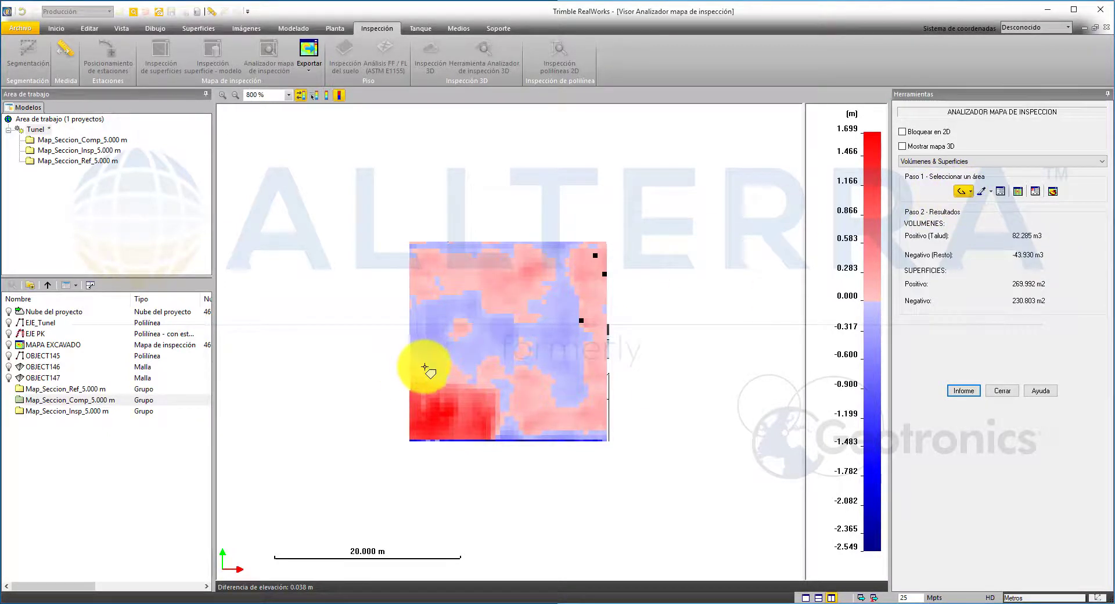
left_click(495, 427)
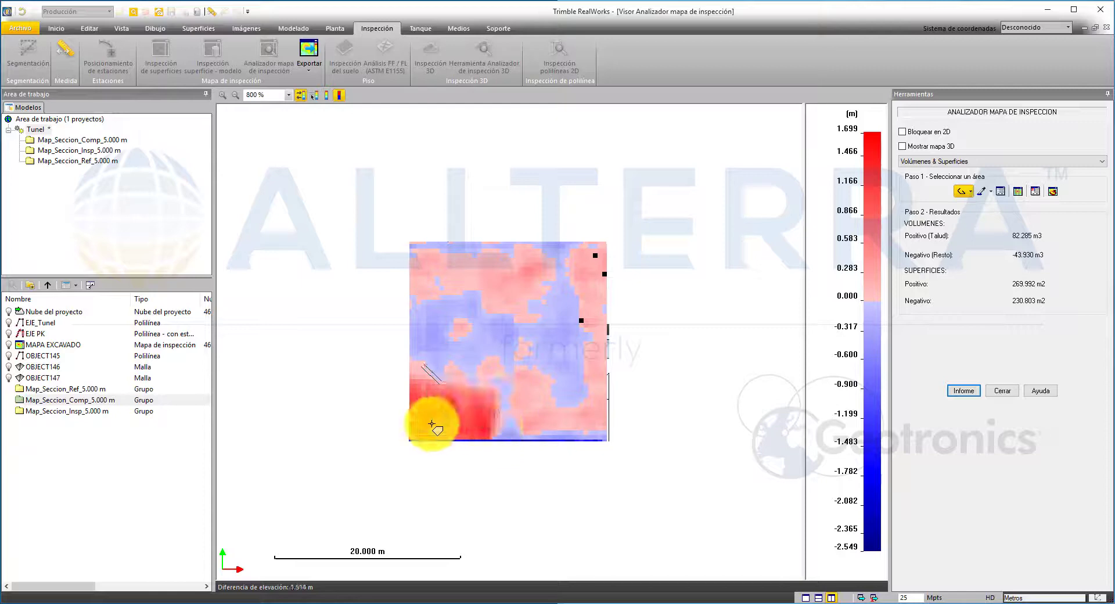
left_click(427, 424)
left_click(412, 368)
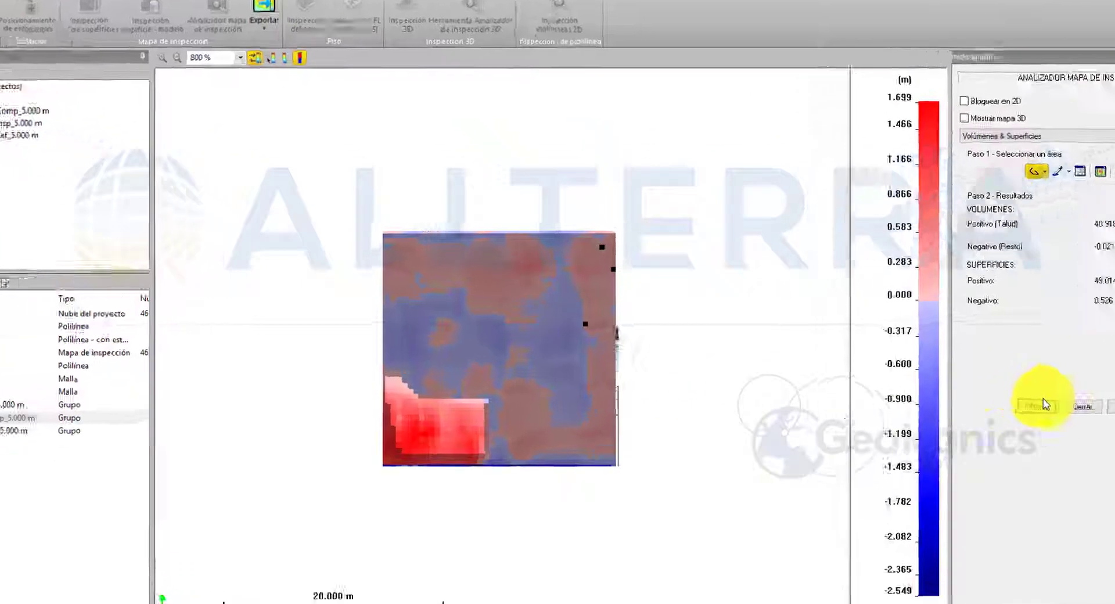
- Generate the volume and surface report for the selected area and save it to the desktop as an RTF file named test
left_click(964, 390)
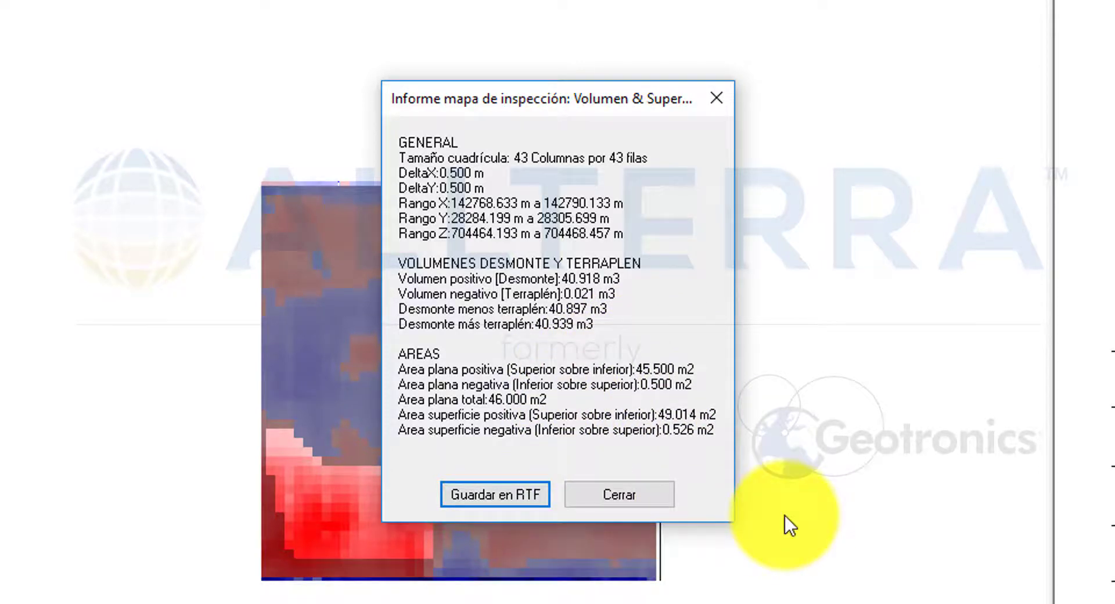
left_click(530, 503)
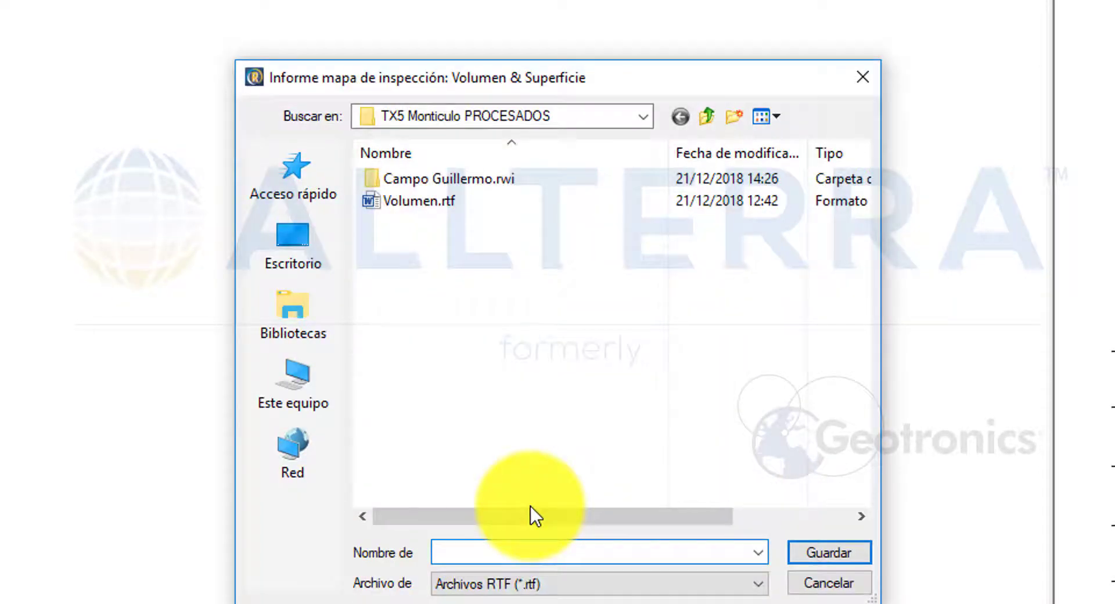
left_click(314, 243)
left_click(526, 557)
type("T")
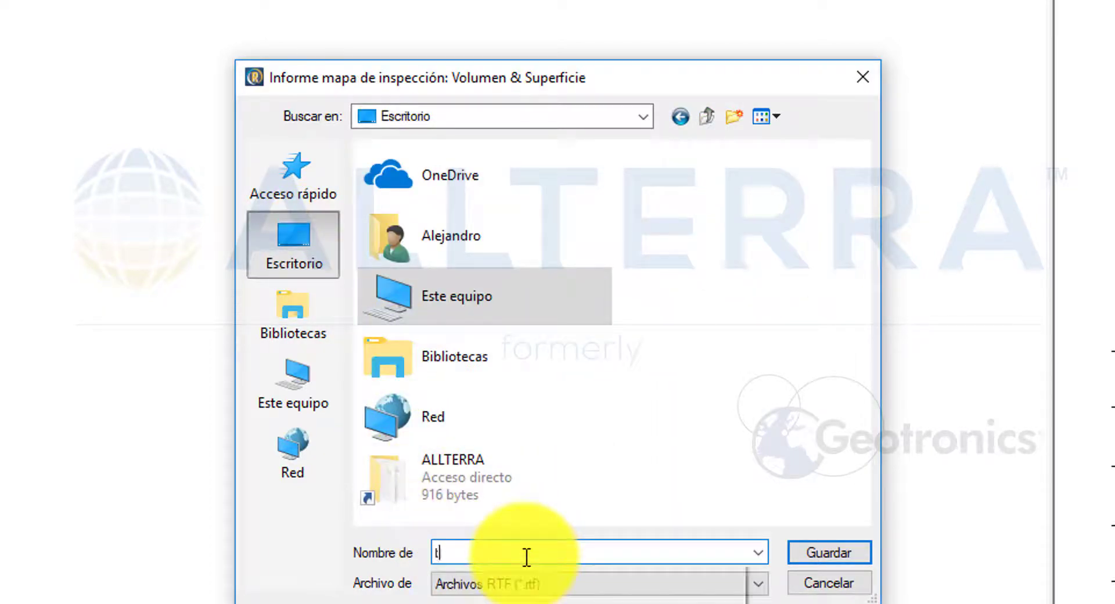
type("est")
left_click(813, 551)
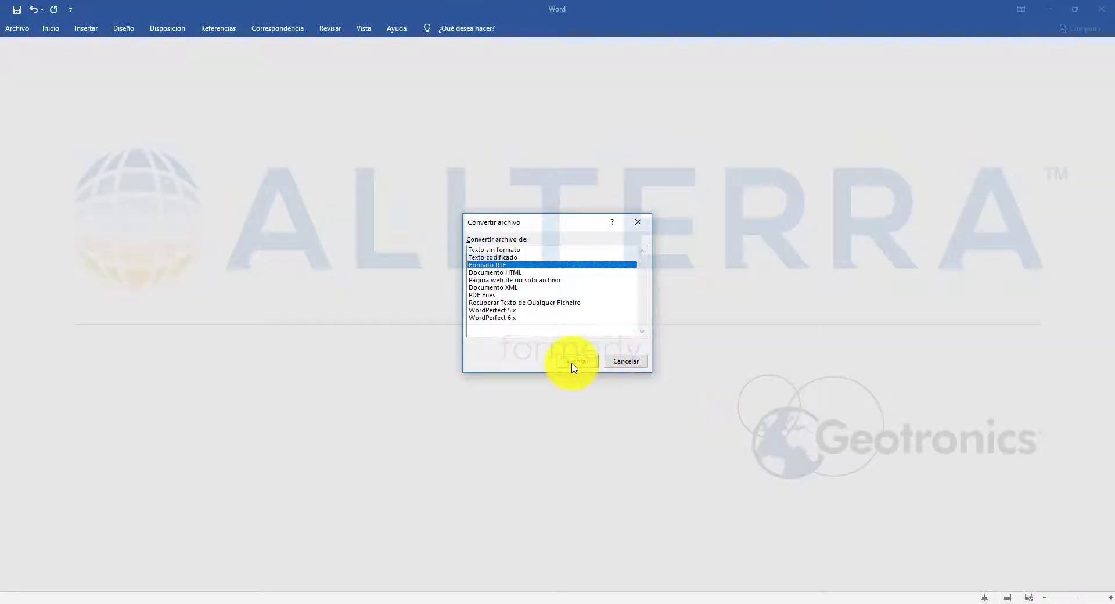
- Open the saved report in Word as Formato RTF and review its volumes and areas
left_click(574, 362)
scroll(585, 423, "down", 5)
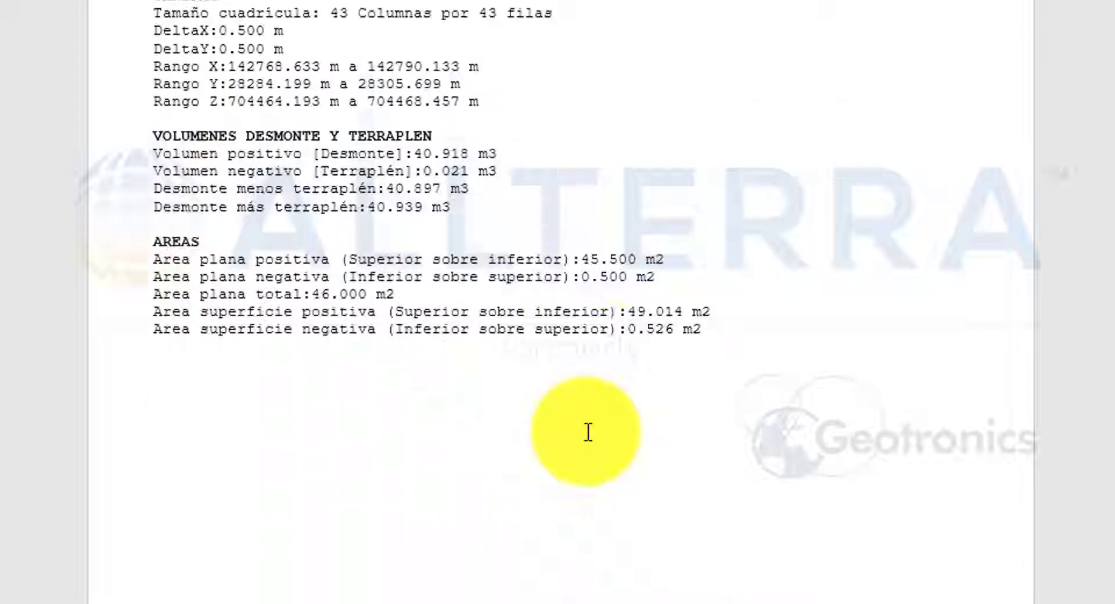
scroll(589, 429, "up", 5)
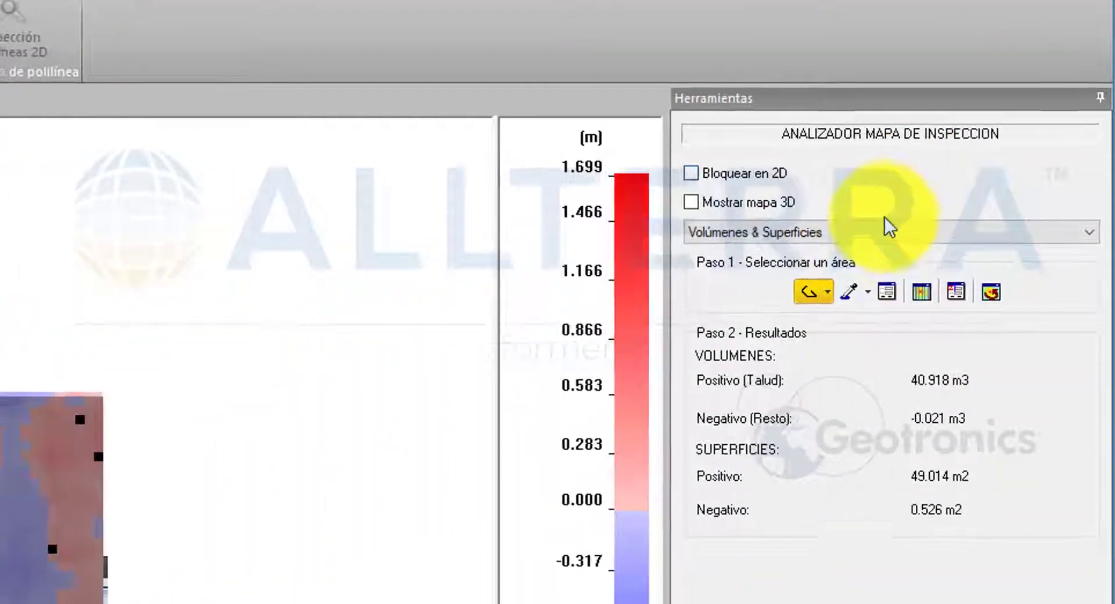
- Switch the analysis to Curvas isométricas, keeping the reference at 0.000 m and the interval at 0.100 m
left_click(881, 245)
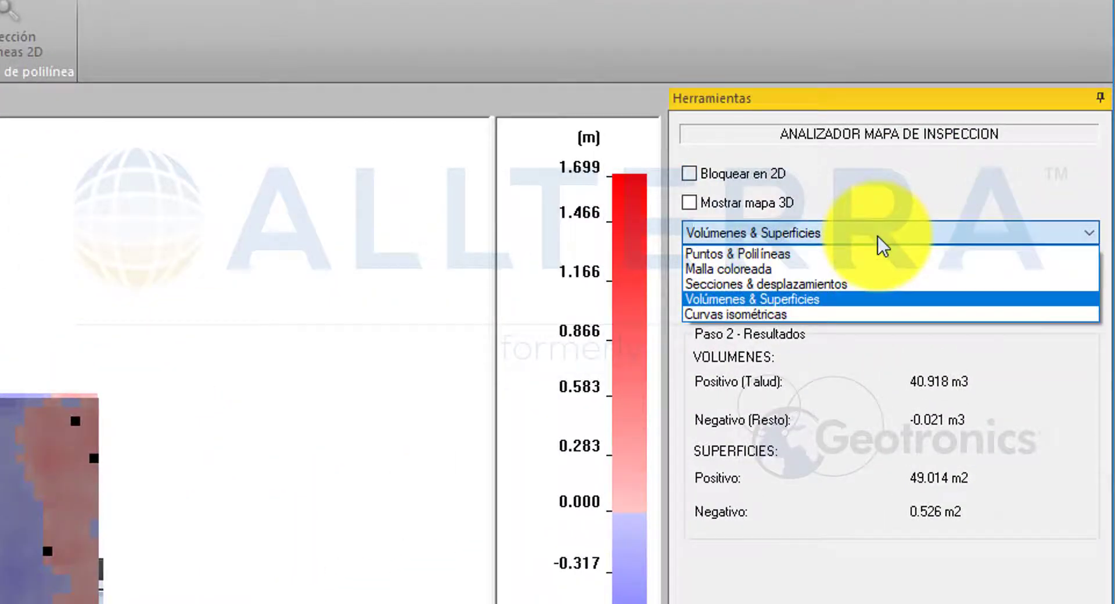
left_click(753, 315)
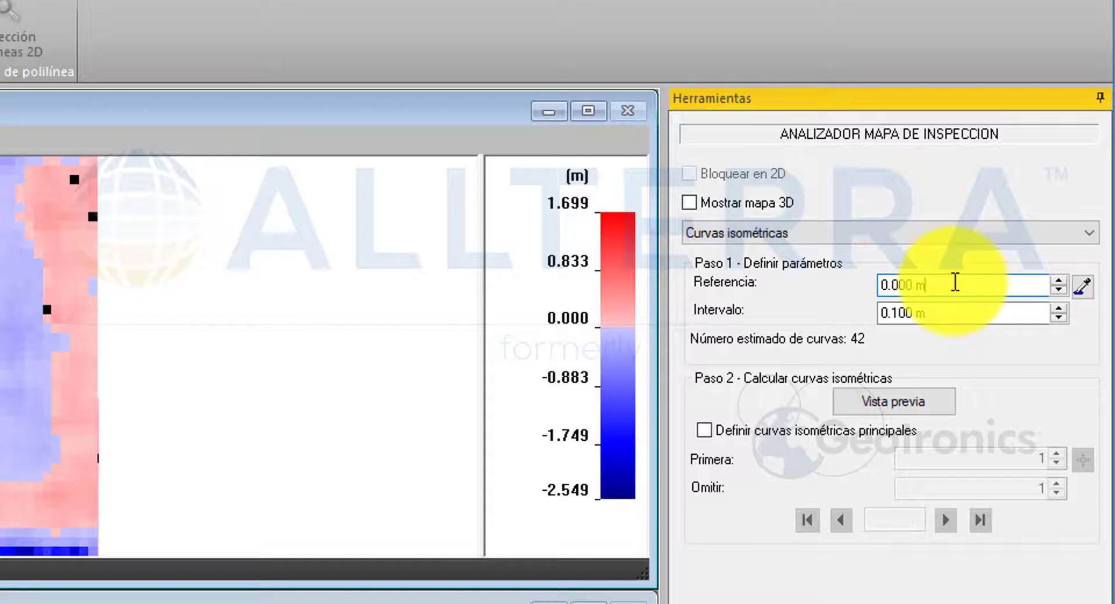
left_click(933, 317)
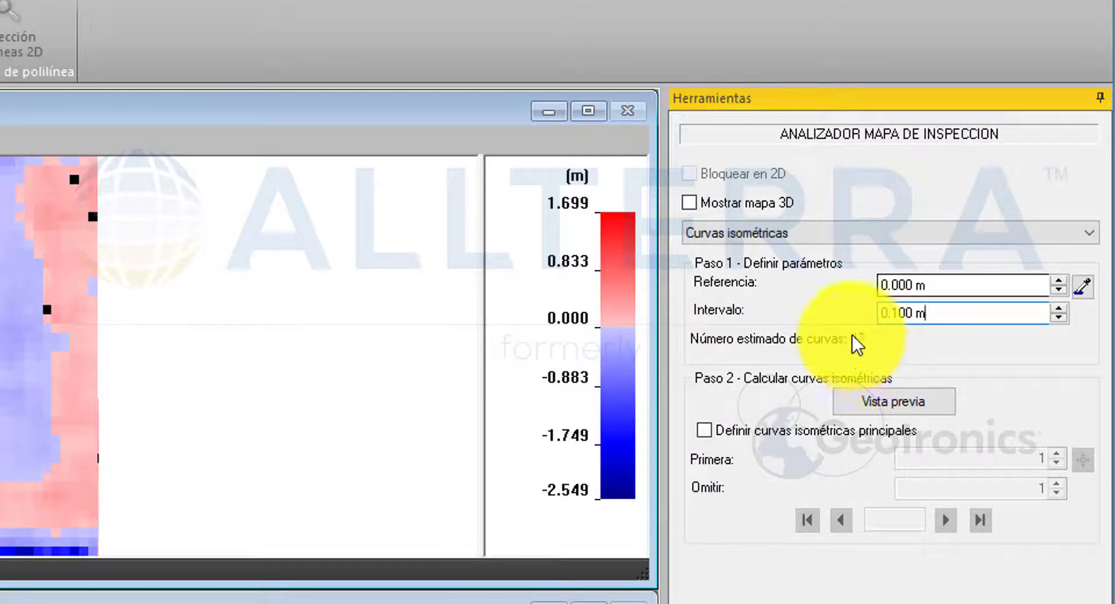
- Preview the isometric curves at the 0.100 m interval and examine their density around the dark red over-excavated zone
left_click(876, 399)
scroll(582, 438, "up", 3)
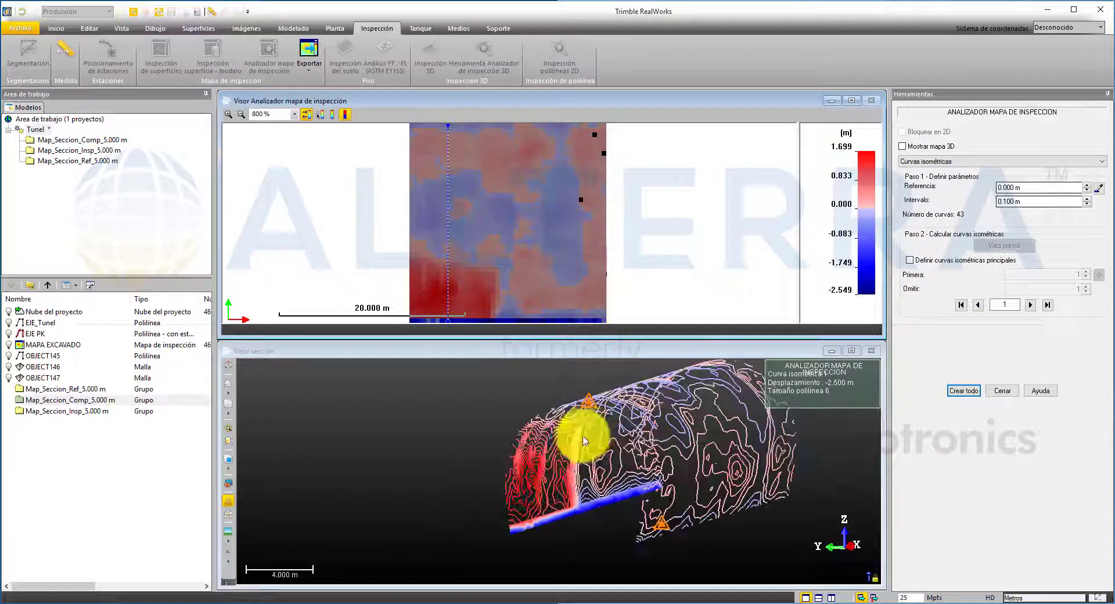
left_click_drag(587, 430, 515, 406)
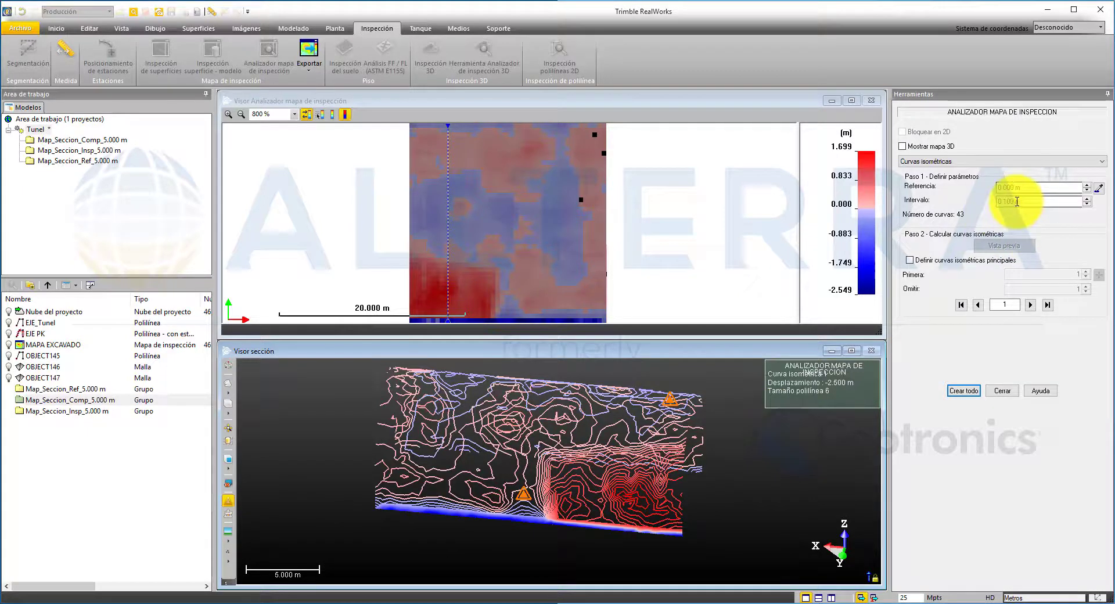
- Recalculate the isometric curves with a 0.500 m interval and create them all with main isometric curves enabled, closing the analyzer
double_click(997, 202)
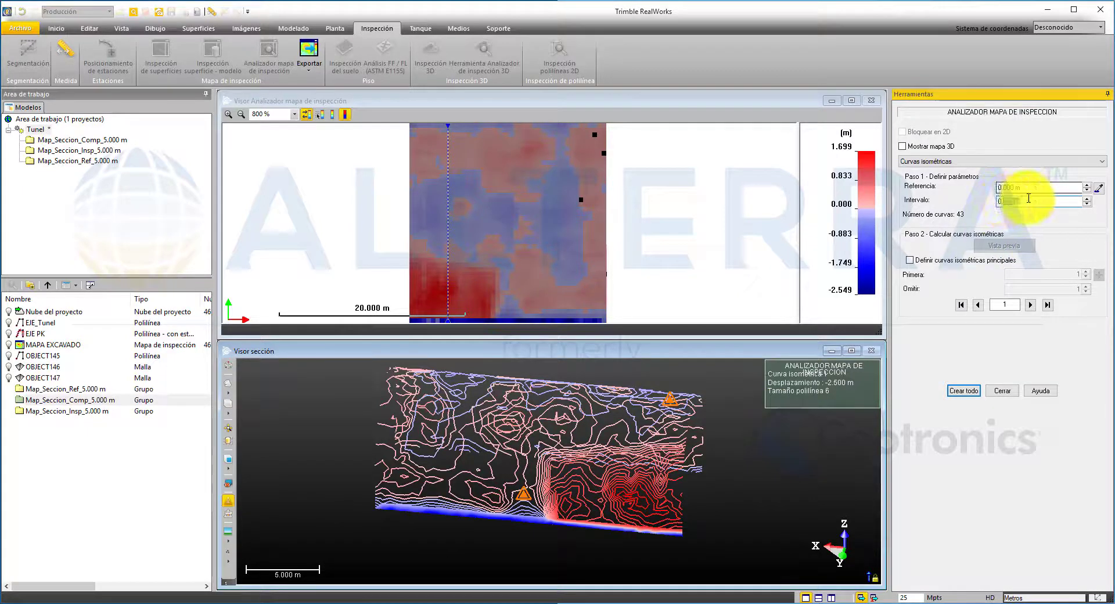
left_click(1055, 189)
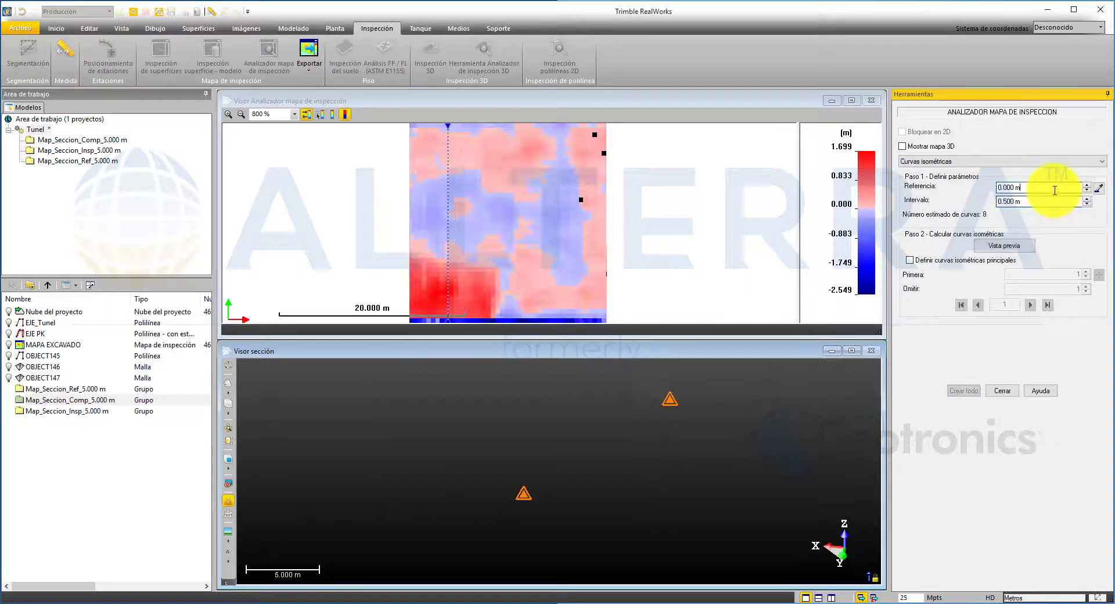
left_click(1014, 250)
scroll(625, 505, "up", 3)
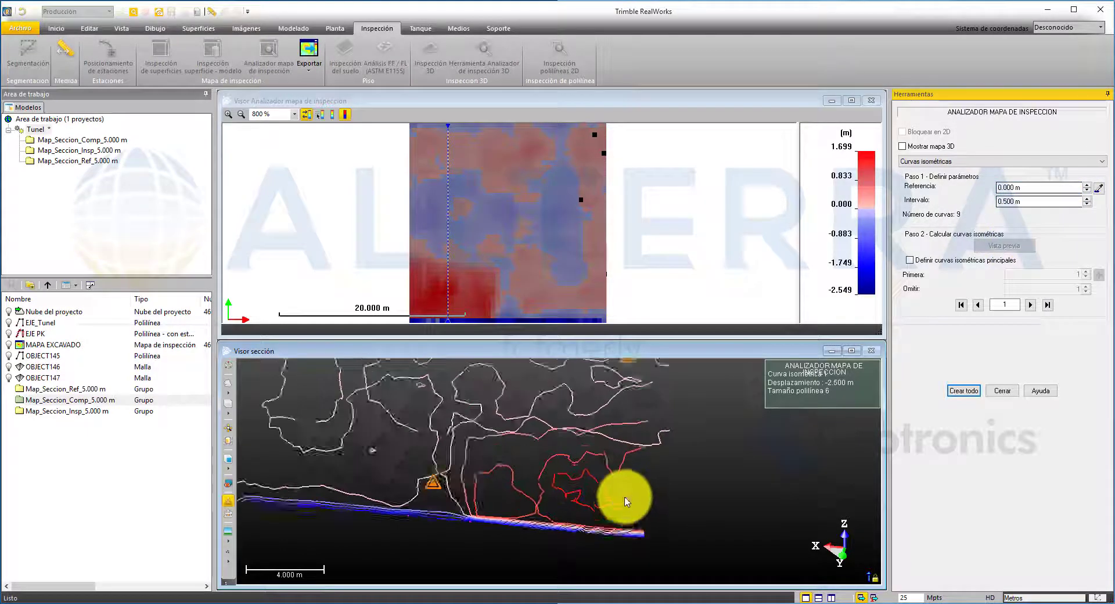
scroll(620, 460, "down", 2)
scroll(586, 458, "up", 3)
left_click_drag(544, 440, 647, 418)
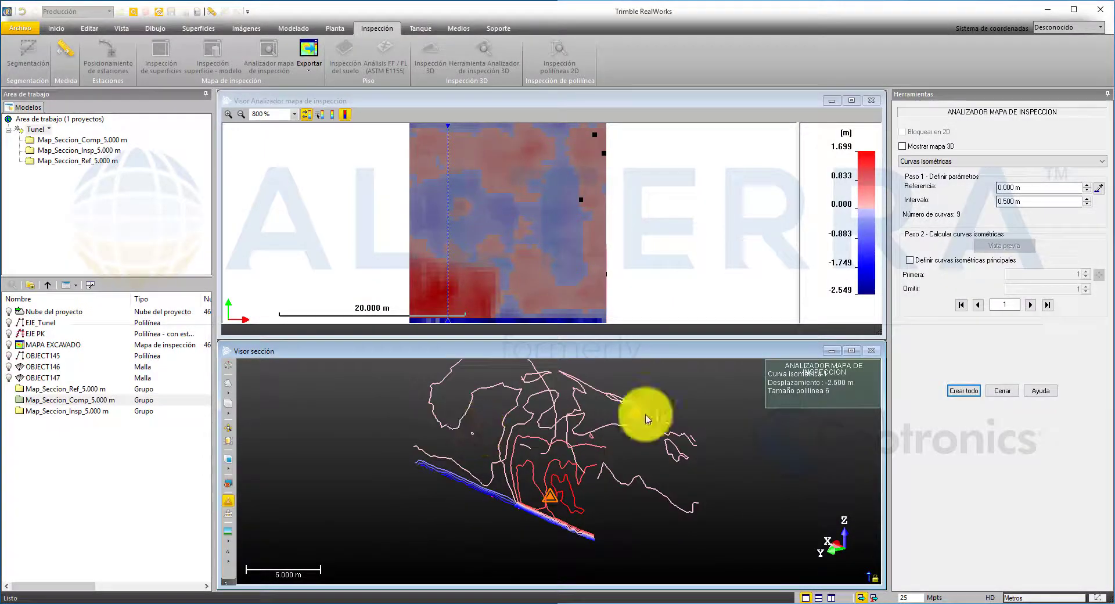
left_click(970, 391)
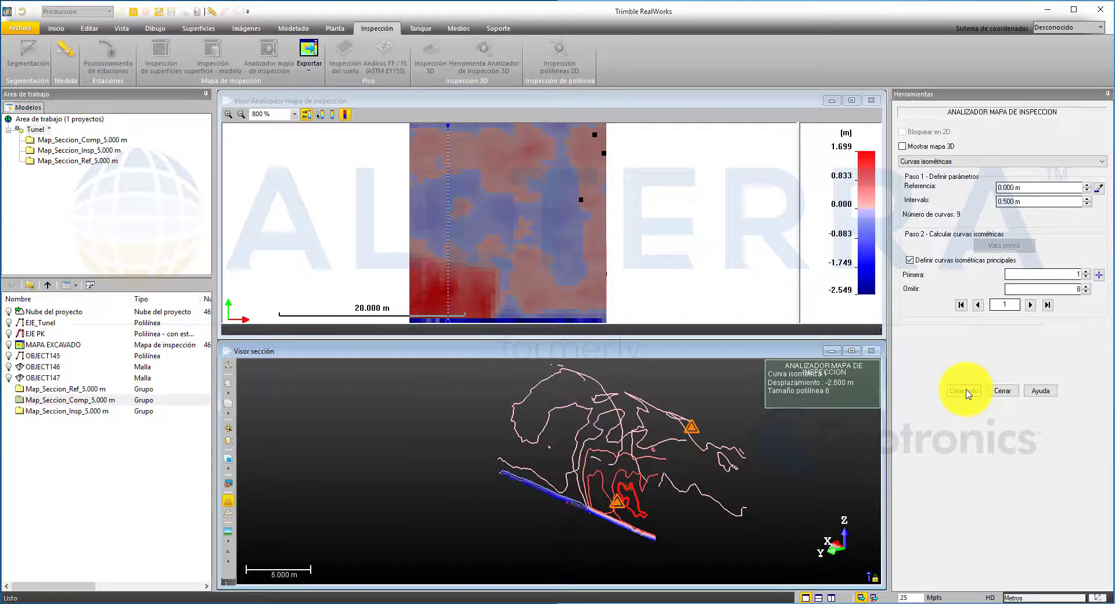
left_click(1010, 391)
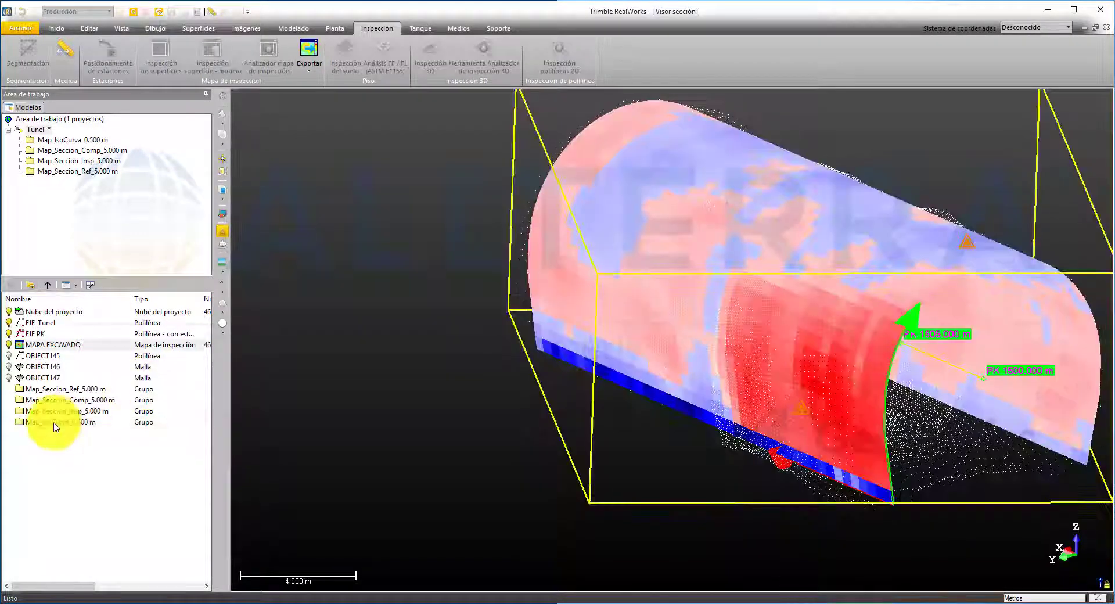
- Display only the polylines of the Map_IsoCurva_0.500 m group in the 3D view and inspect them
double_click(55, 423)
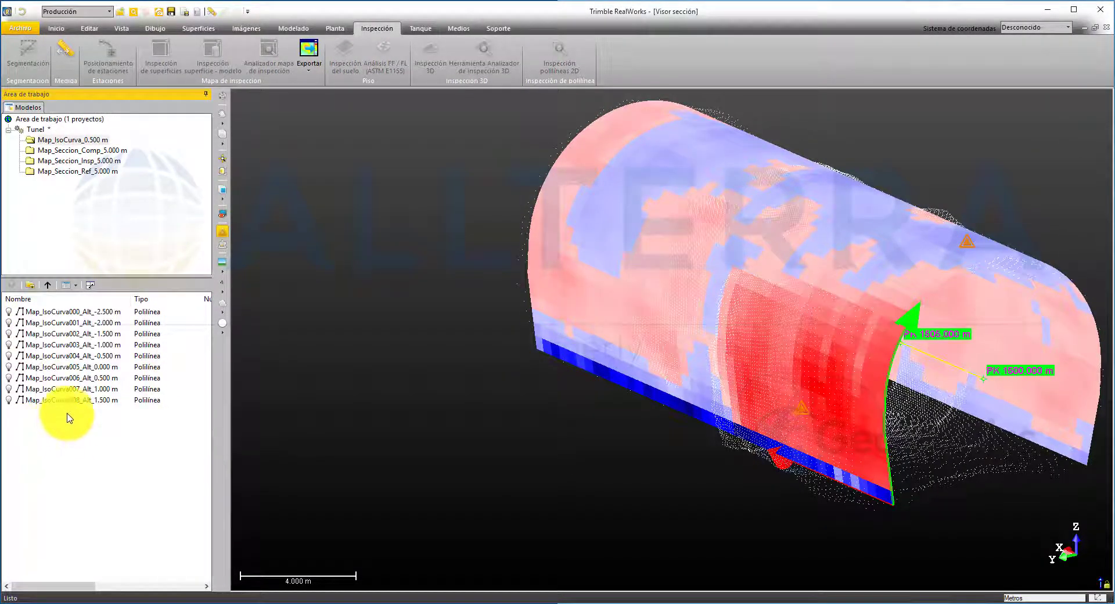
left_click_drag(131, 430, 46, 323)
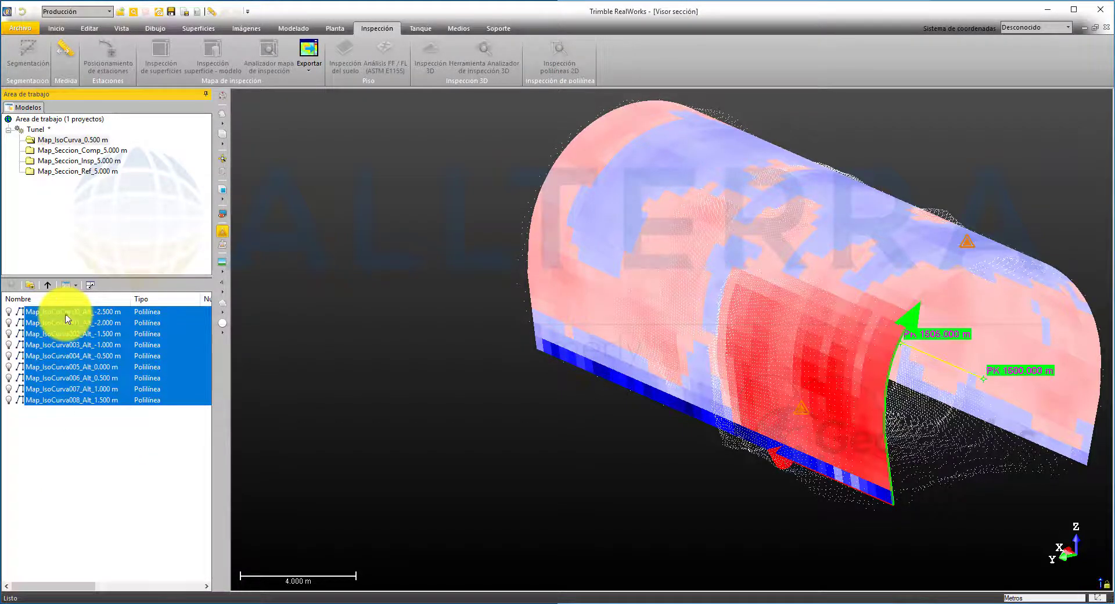
right_click(67, 319)
left_click(102, 73)
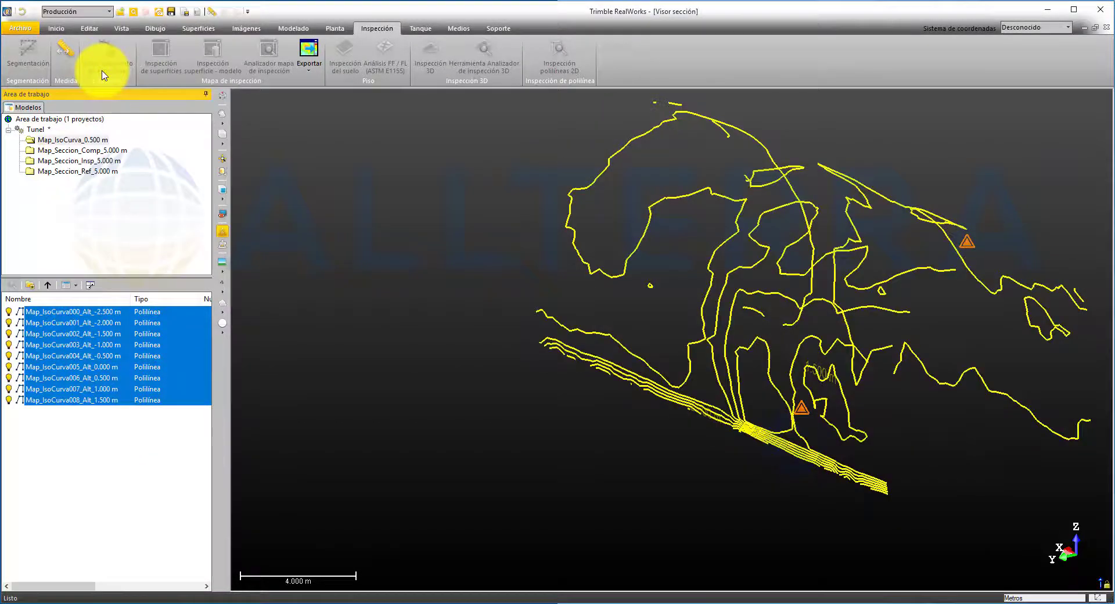
scroll(846, 309, "down", 3)
scroll(988, 303, "up", 4)
mouse_move(565, 284)
left_mouse_down()
mouse_move(700, 297)
mouse_move(643, 256)
mouse_move(560, 281)
mouse_move(600, 242)
mouse_move(587, 283)
left_mouse_up()
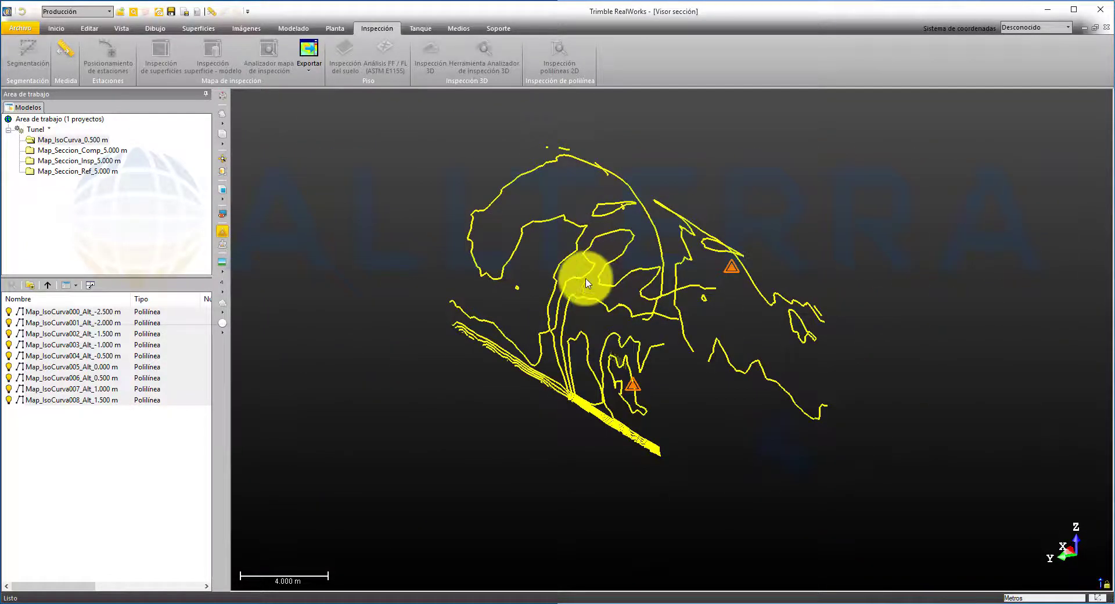
left_click(56, 28)
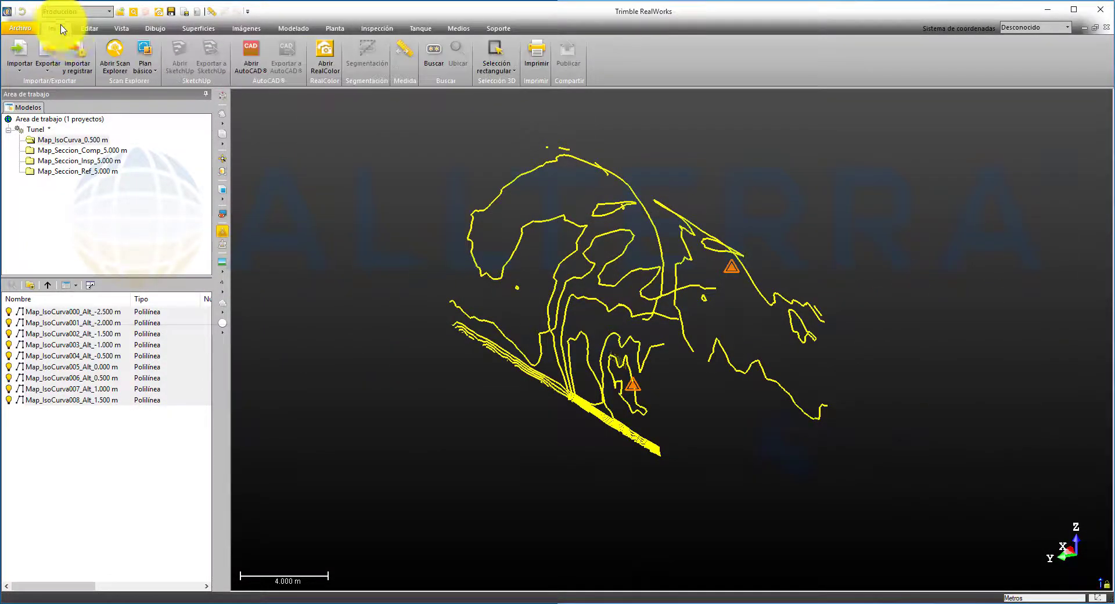
left_click(49, 62)
left_click(75, 86)
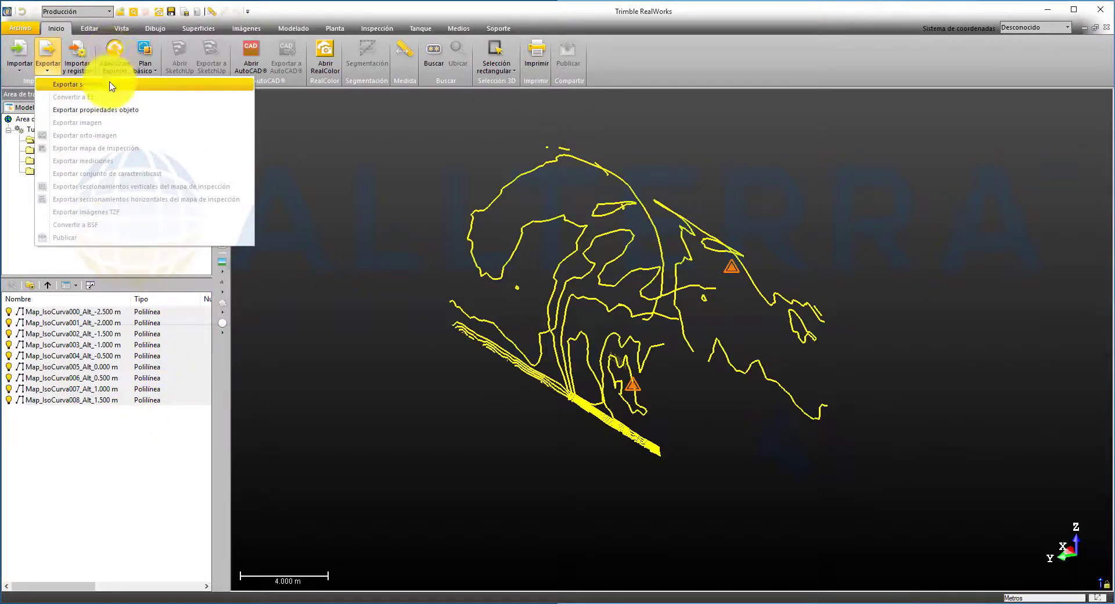
left_click(110, 85)
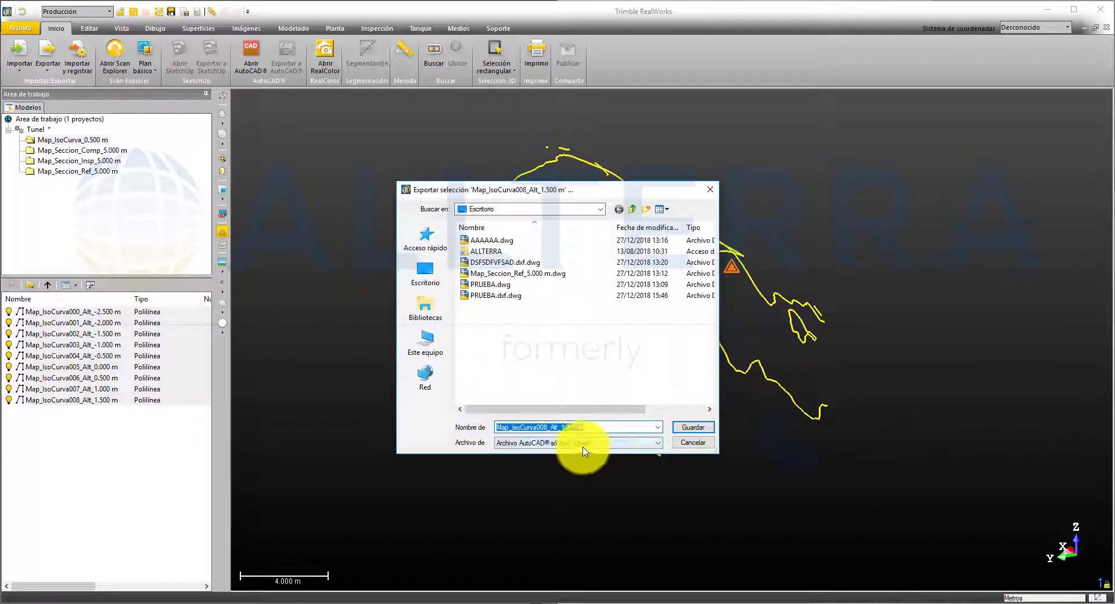
left_click(587, 444)
left_click(627, 457)
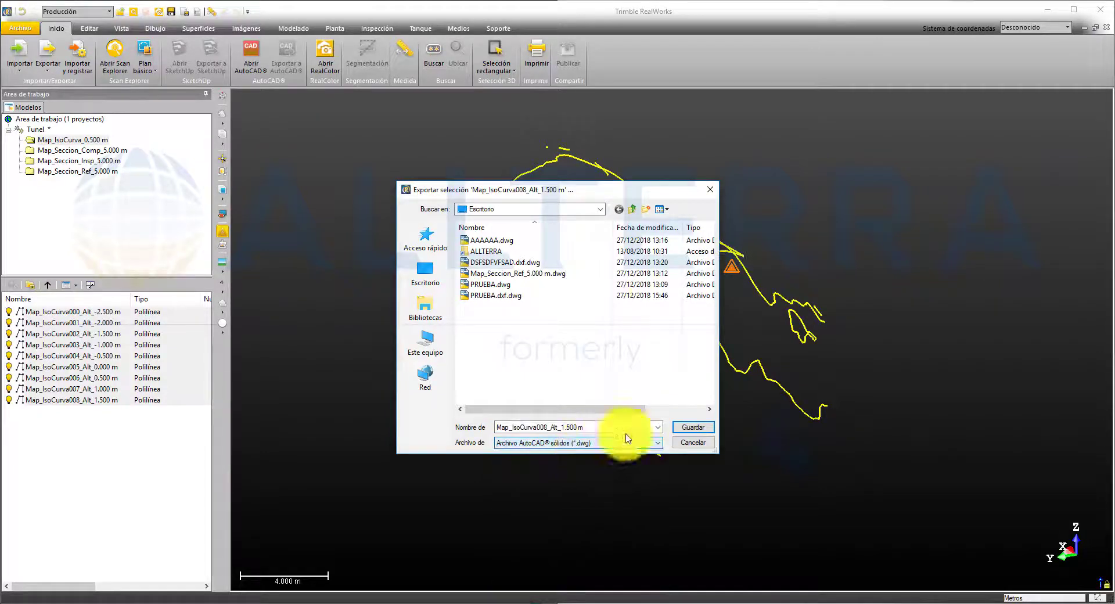
left_click(712, 189)
left_click(162, 472)
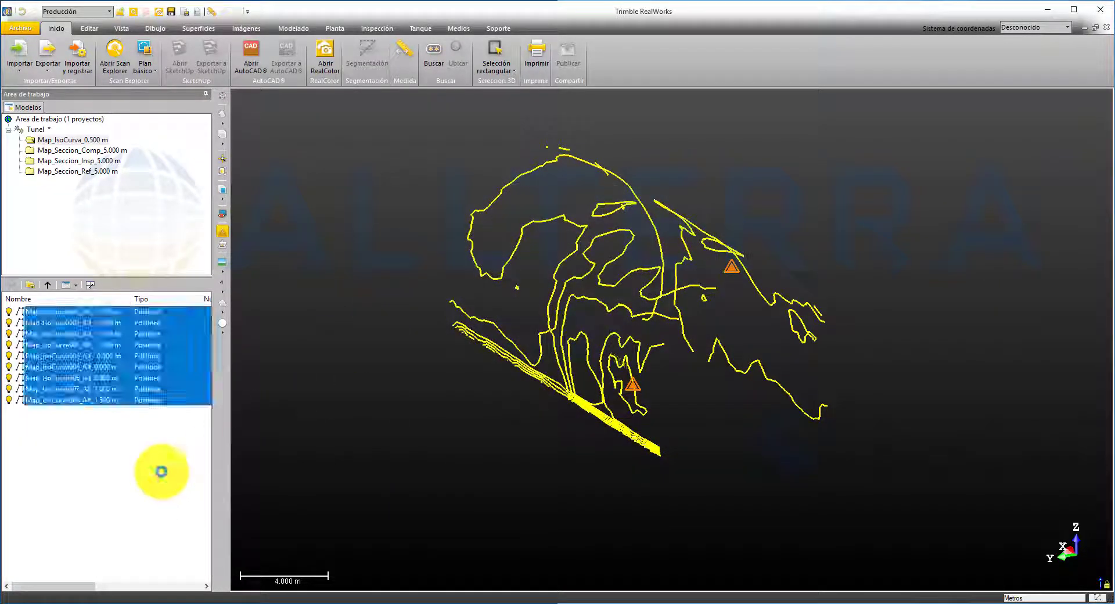
- Return to the Tunel project level and display only the Map_Seccion_Comp, Insp and Ref 5.000 m groups
left_click(48, 285)
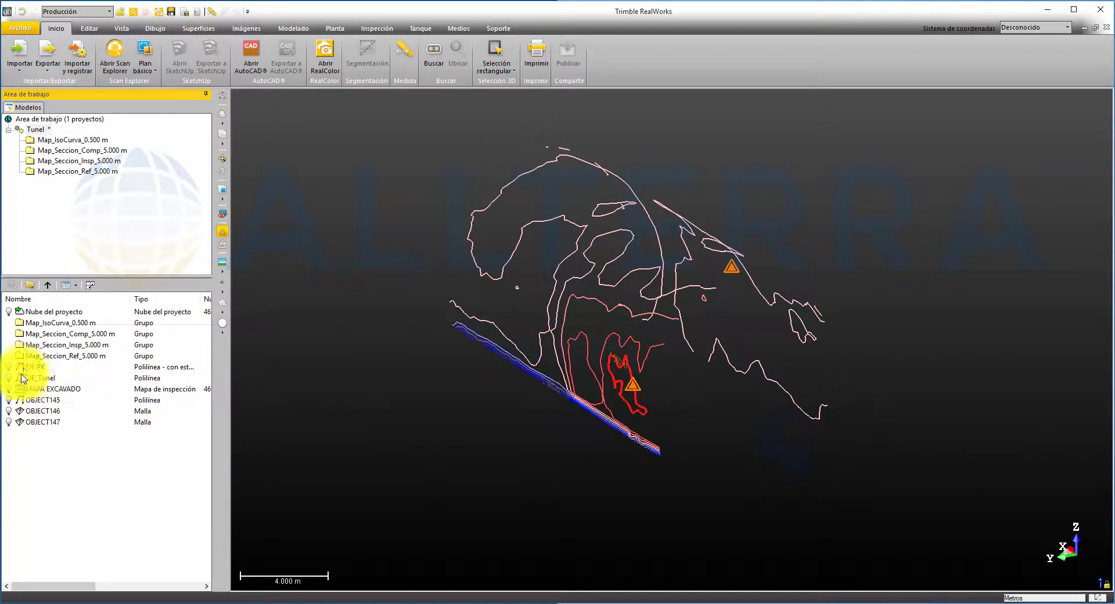
left_click(54, 334)
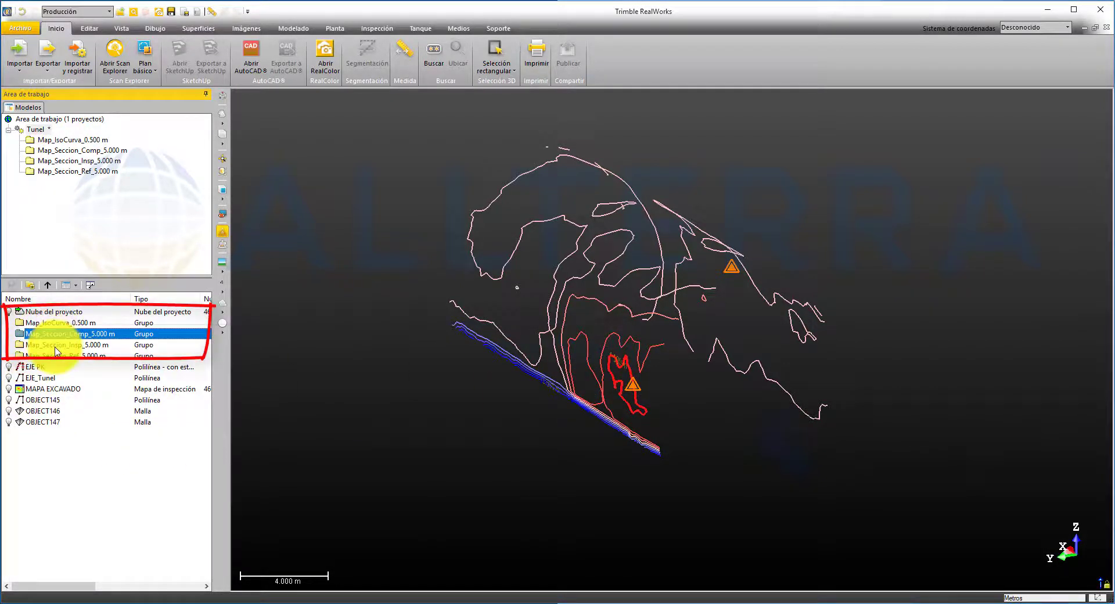
left_click(57, 345, "ctrl")
left_click(58, 356, "ctrl")
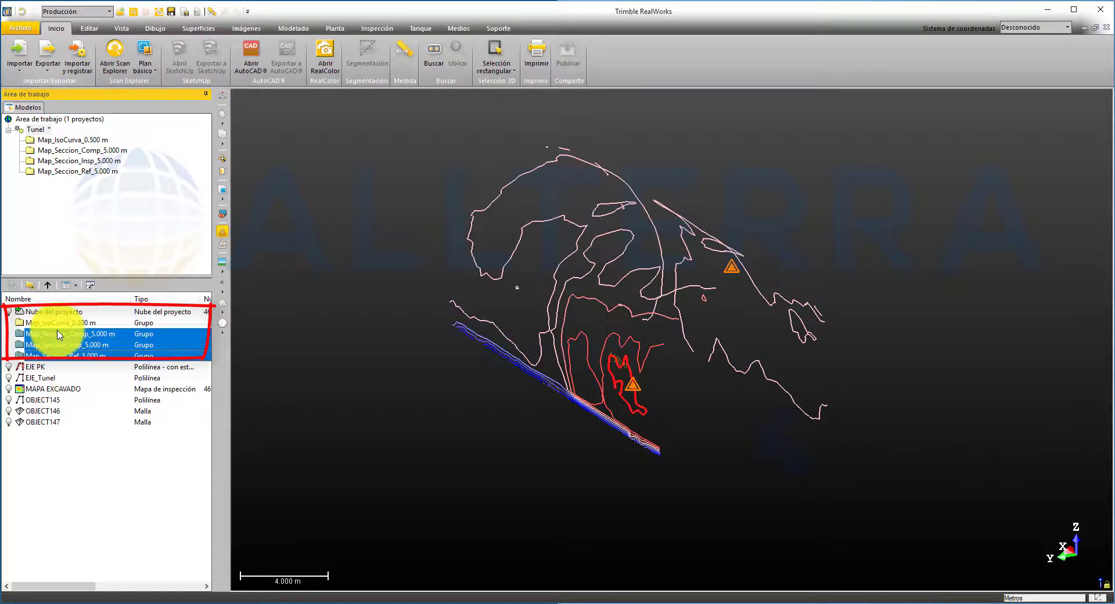
right_click(58, 340)
left_click(97, 113)
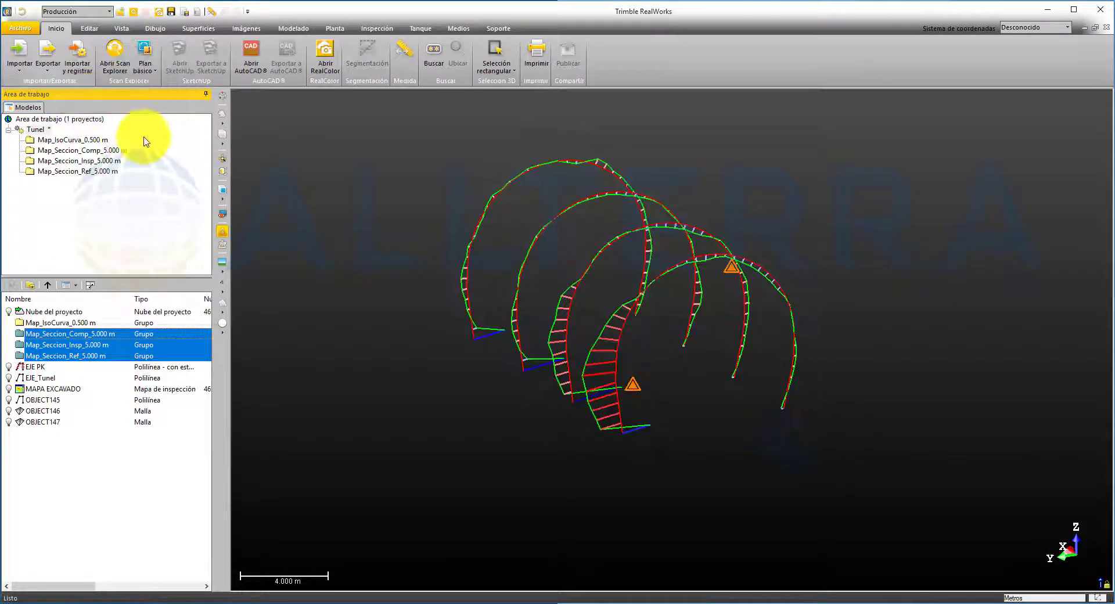
- Export the three section groups to the desktop as Map_Seccion_Comp_5.000 m DWG, in AutoCAD R24 (2010) version, metres and true color
left_click(57, 74)
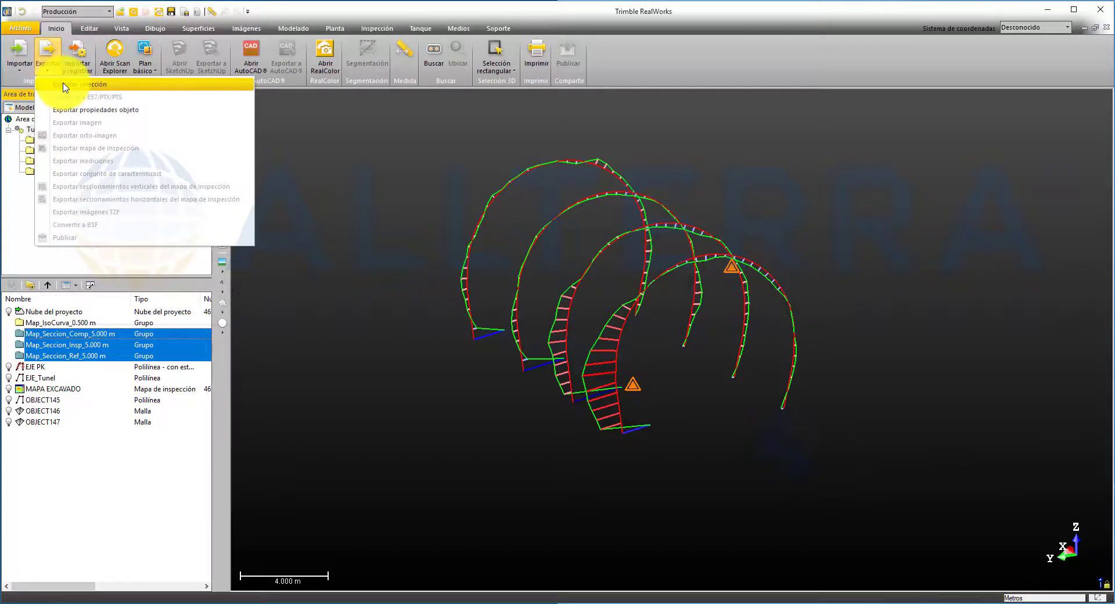
left_click(66, 84)
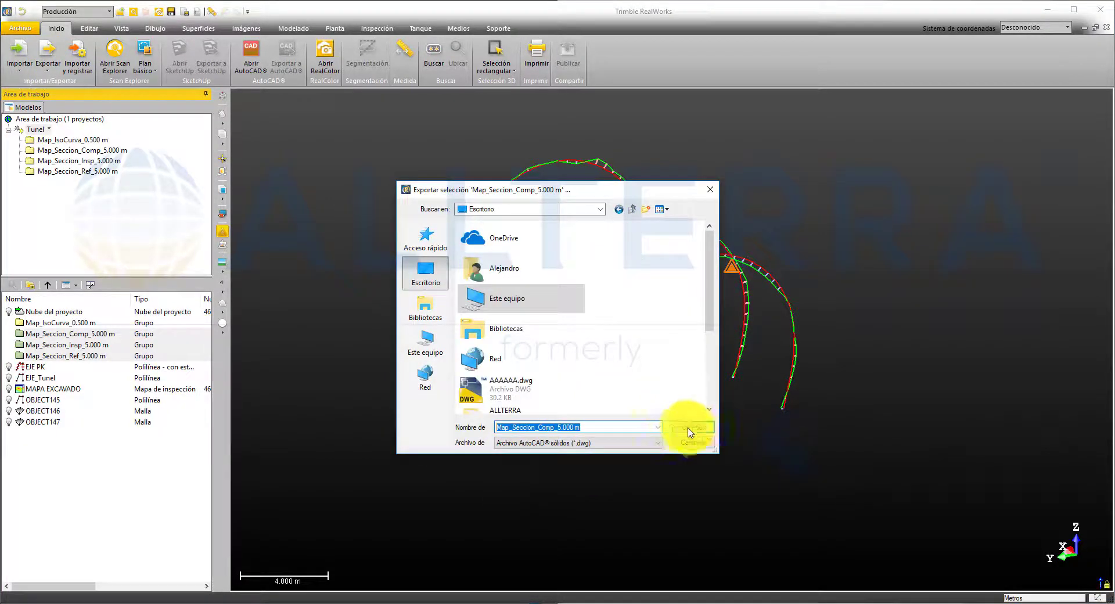
left_click(690, 428)
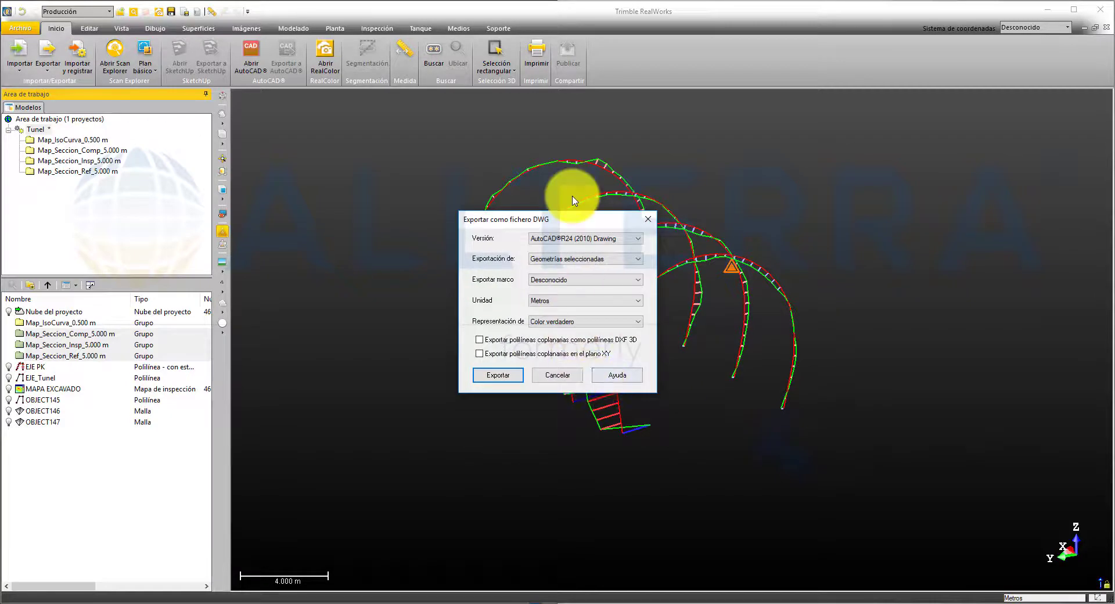
left_click(507, 374)
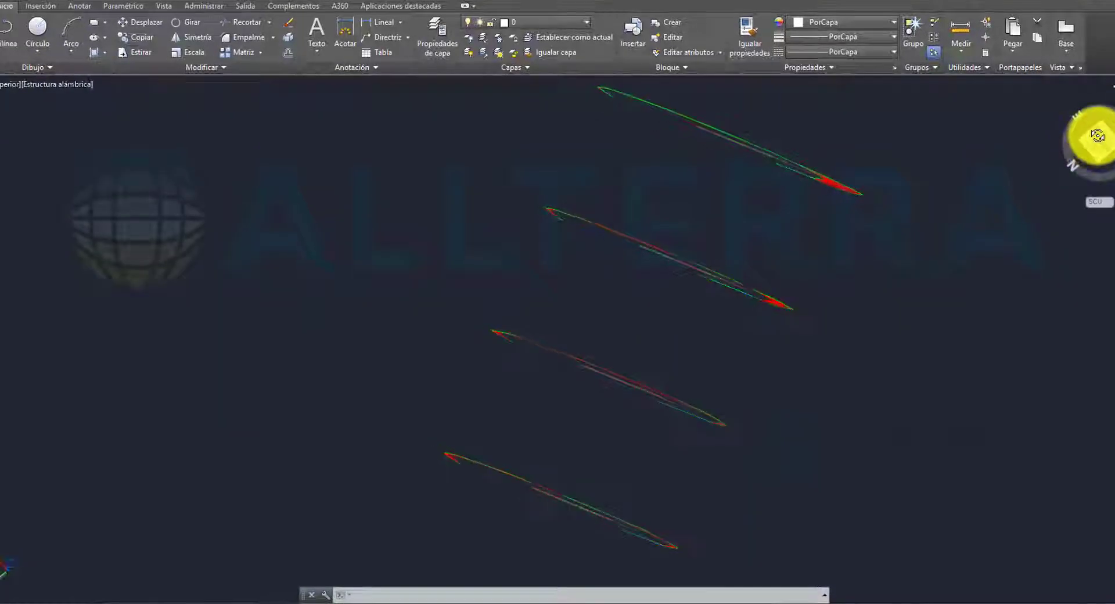
- Switch to AutoCAD and examine the tunnel sections in 3D, reading each section's distance and surface area labels
mouse_move(1097, 135)
left_mouse_down()
mouse_move(1095, 96)
mouse_move(1059, 98)
left_mouse_up()
mouse_move(879, 204)
middle_mouse_down()
mouse_move(844, 202)
mouse_move(731, 241)
mouse_move(760, 282)
middle_mouse_up()
left_click_drag(1105, 138, 1097, 117)
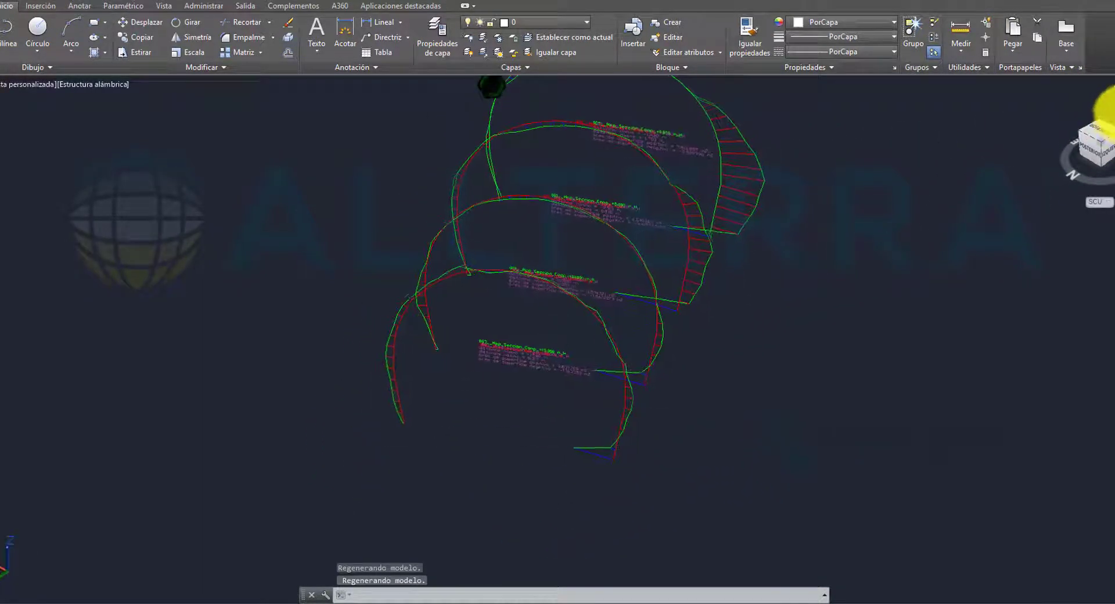
scroll(526, 329, "up", 6)
scroll(506, 405, "up", 4)
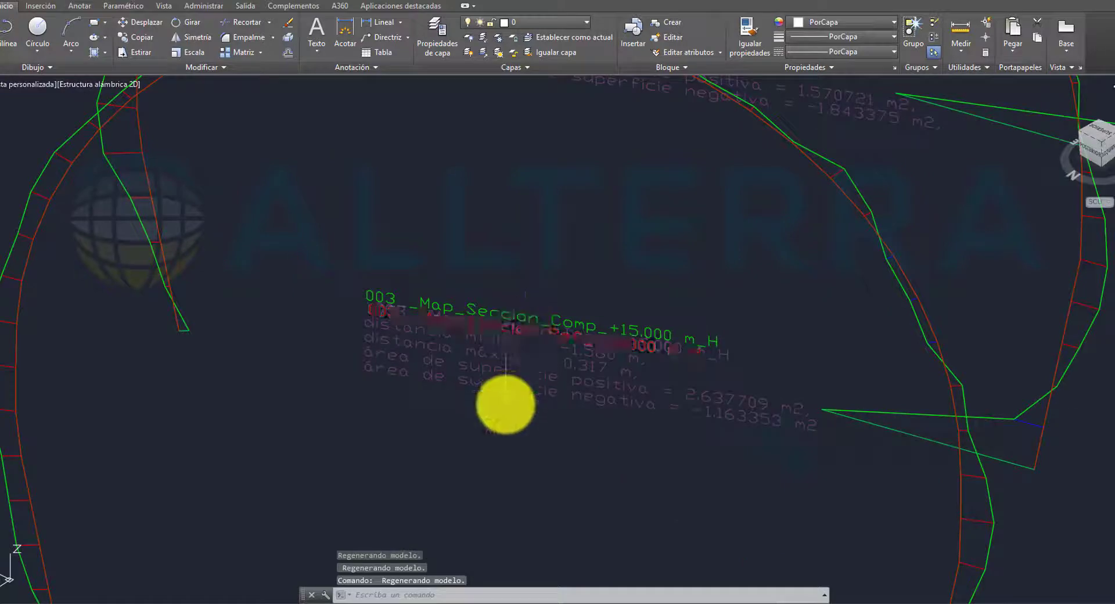
scroll(510, 401, "down", 3)
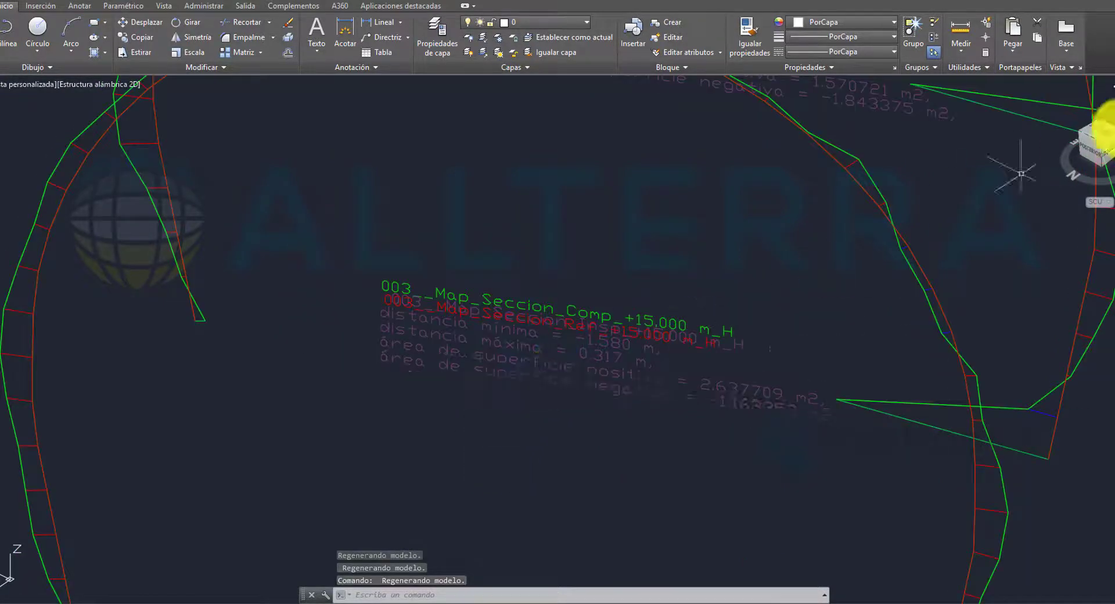
left_click_drag(1092, 154, 1092, 135)
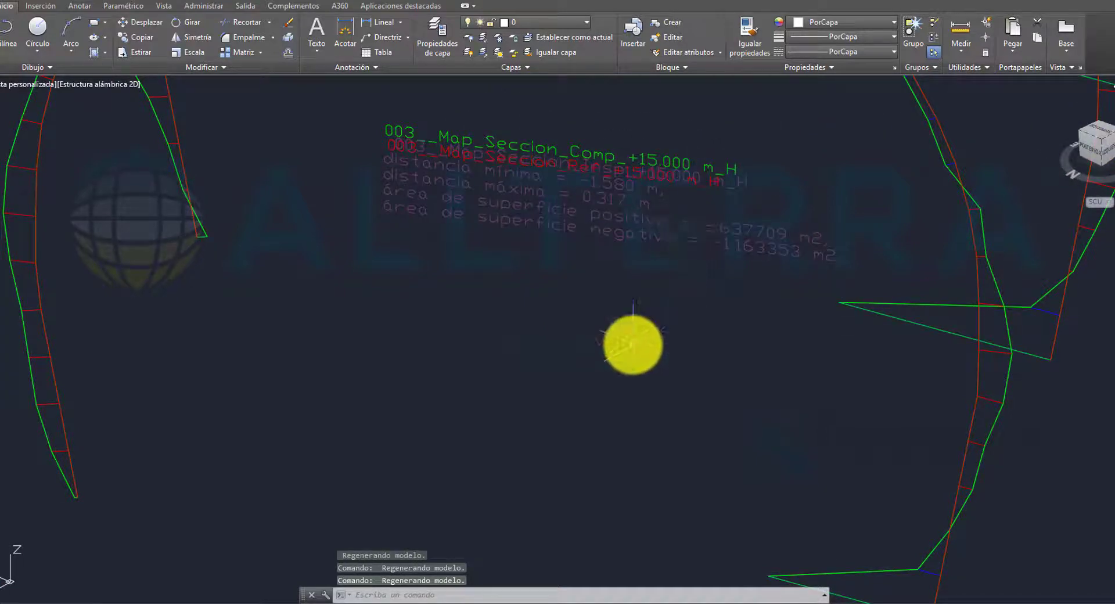
scroll(633, 345, "down", 5)
scroll(642, 216, "up", 2)
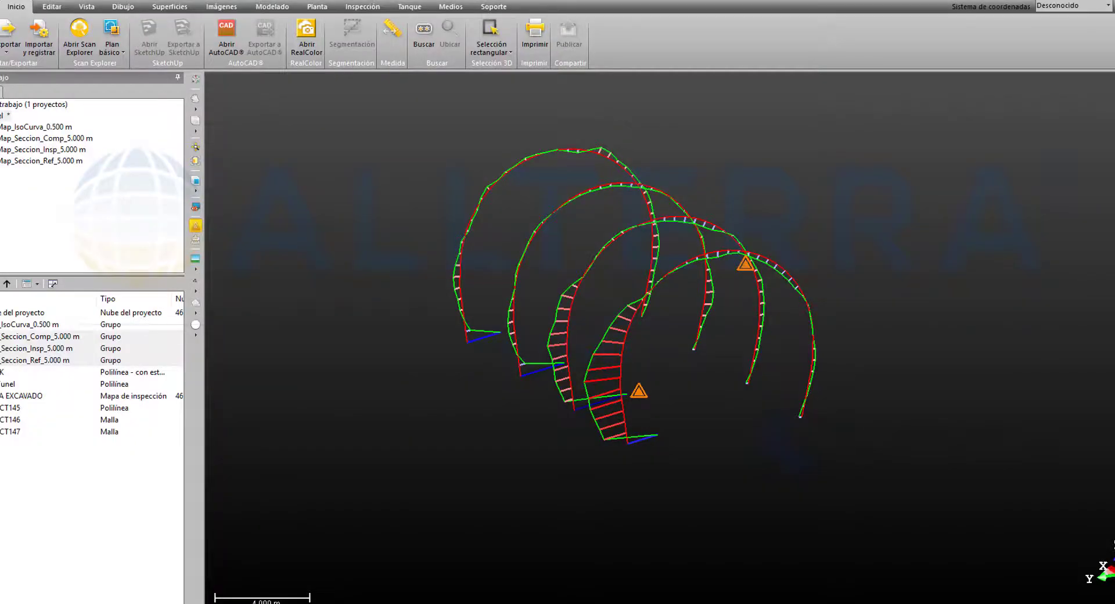
left_click_drag(777, 318, 759, 333)
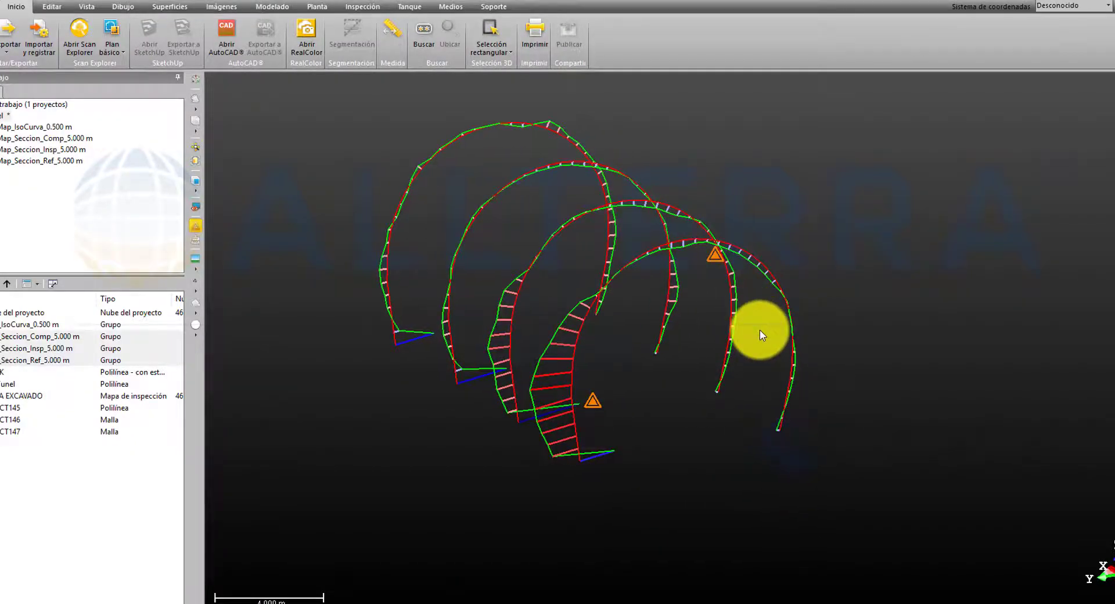